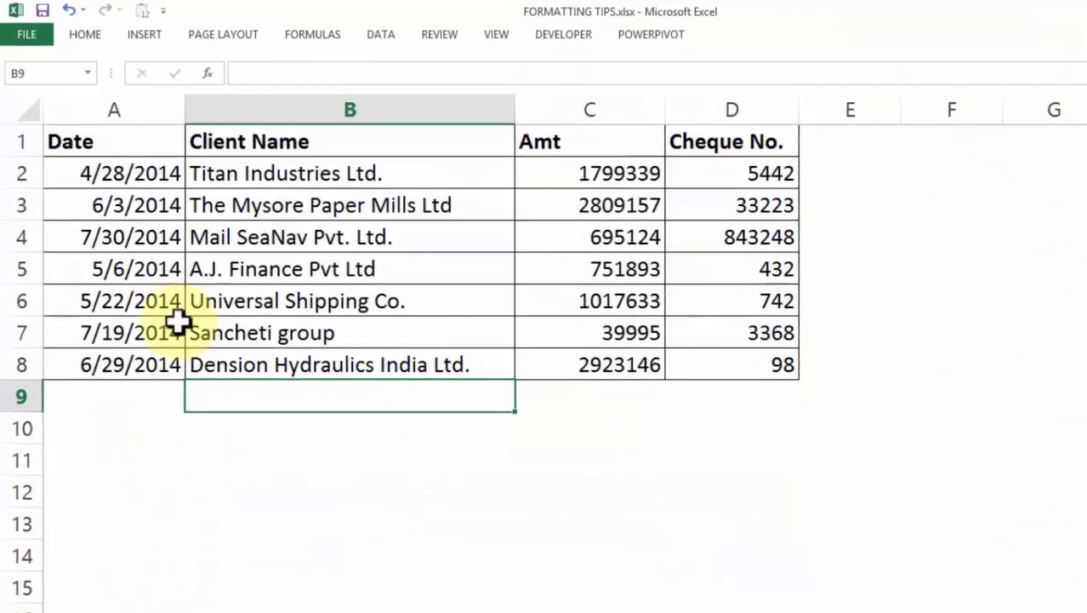
Select each column's data in turn: dates, client names, amounts and cheque numbers.
left_click_drag(131, 176, 146, 377)
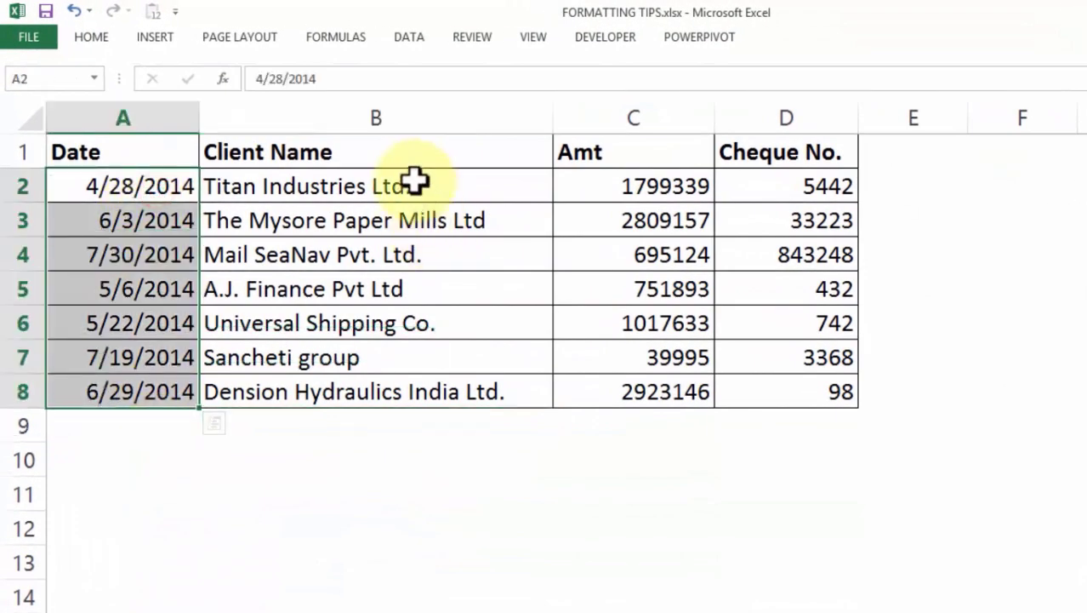
left_click_drag(414, 180, 415, 426)
left_click_drag(638, 189, 713, 430)
left_click_drag(800, 194, 792, 417)
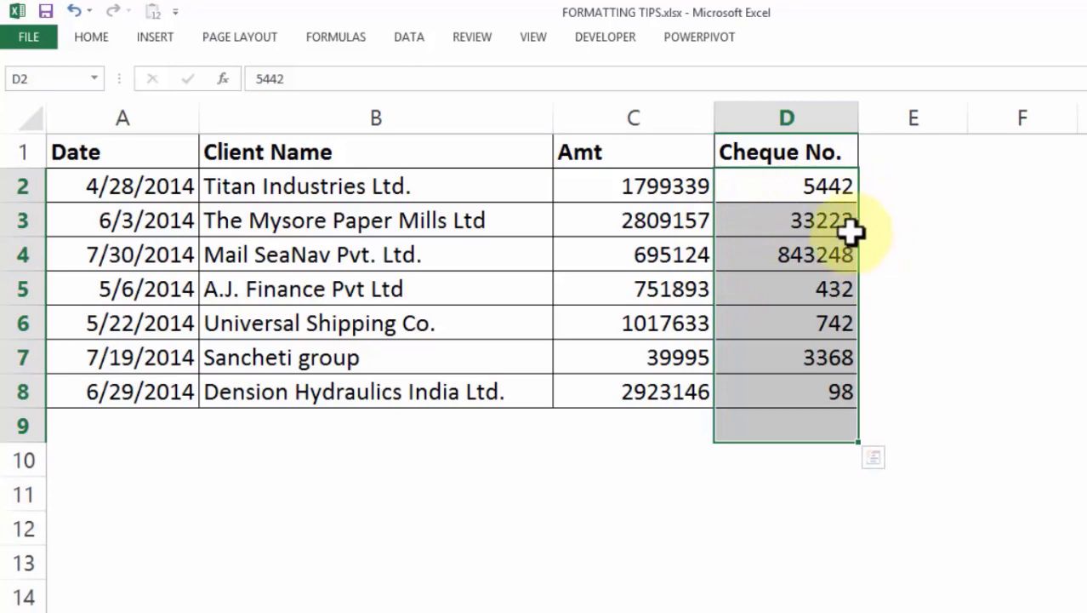
Enter 000123 in D9, which Excel stores as 123 without the leading zeros.
left_click(785, 430)
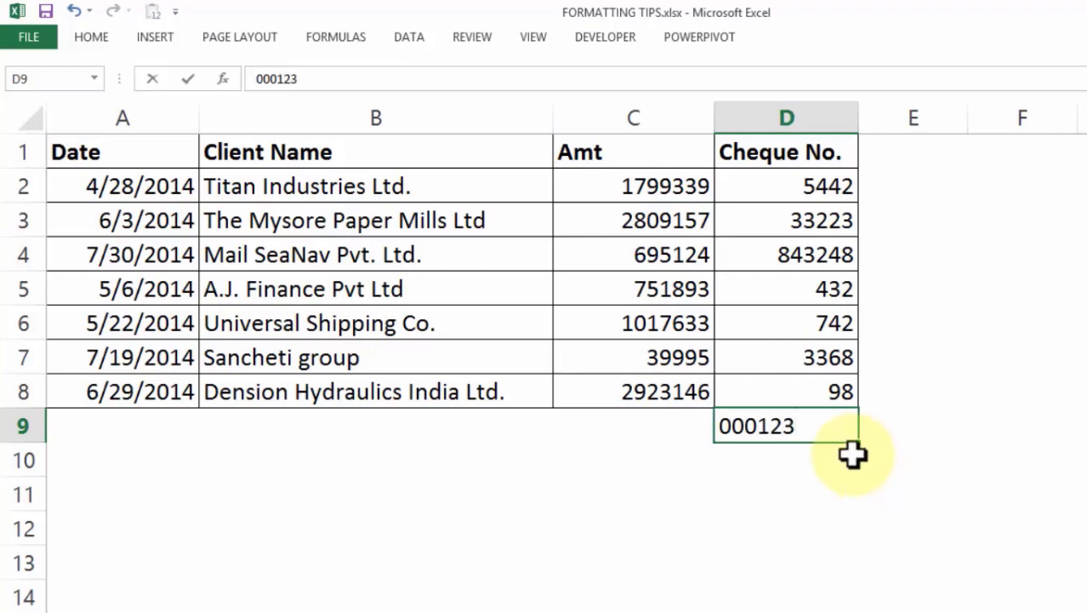
left_click(713, 423)
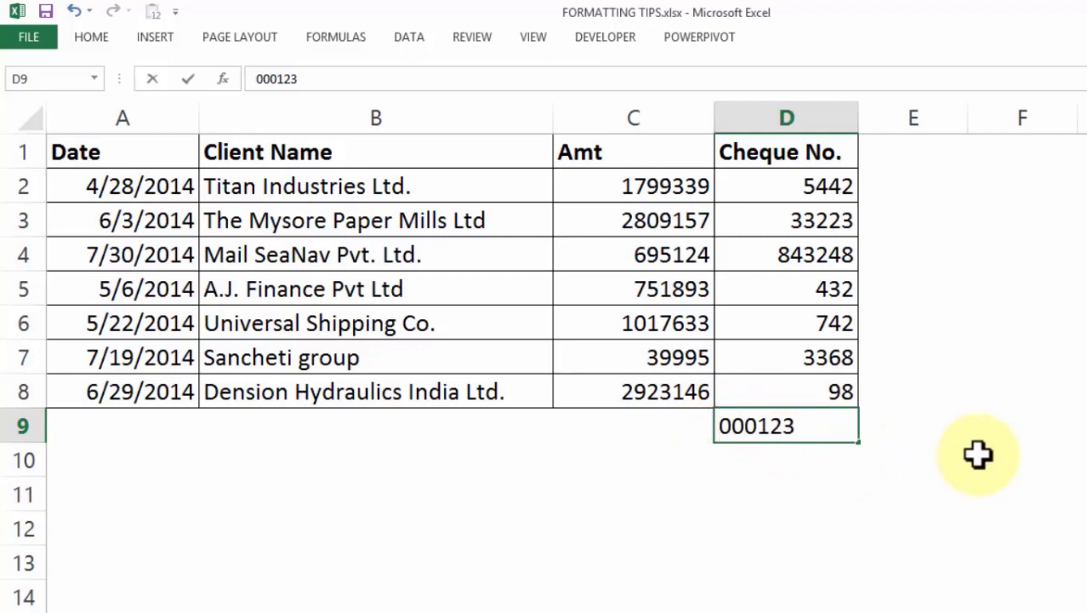
key("Return")
left_click(771, 475)
Enter the text Rs. in C9 beneath the amounts C2:C8.
left_click(696, 432)
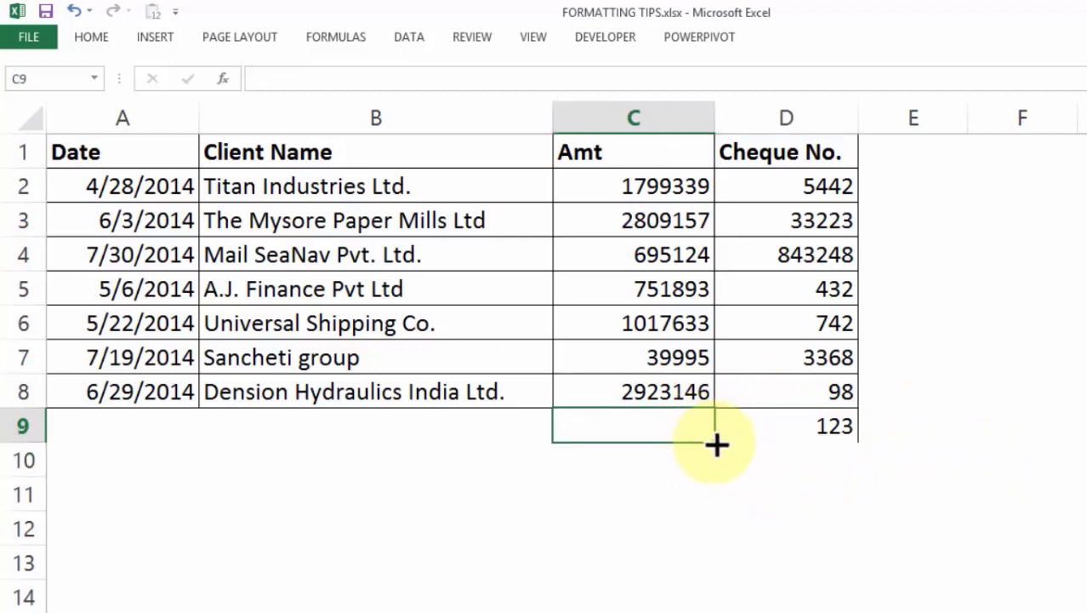
left_click(591, 187)
mouse_move(620, 187)
left_mouse_down()
mouse_move(651, 185)
mouse_move(651, 393)
left_mouse_up()
left_click(615, 432)
type("Rs.")
key("Return")
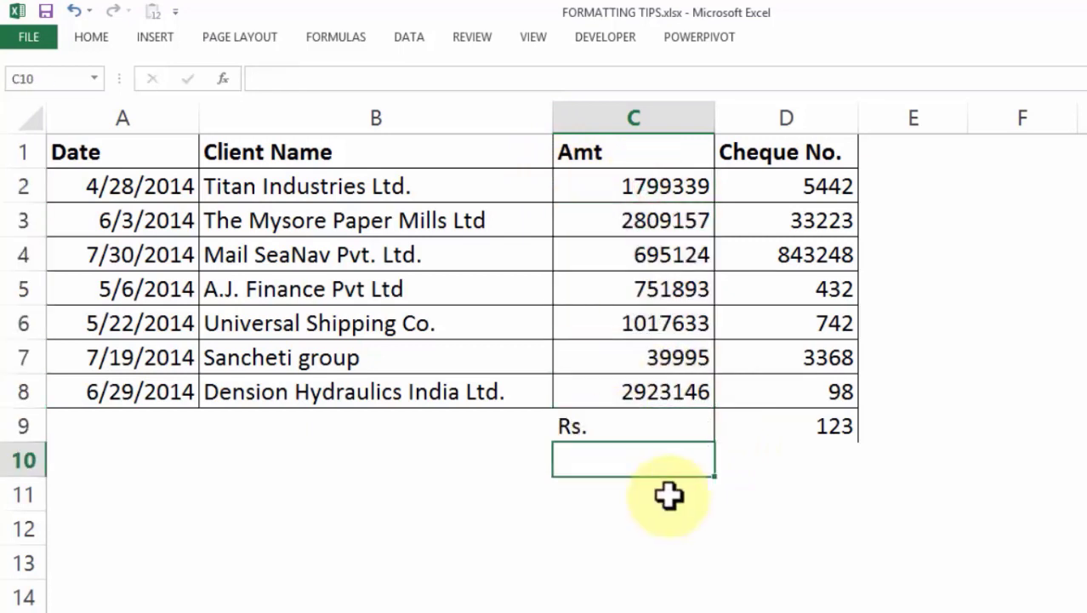
left_click(606, 430)
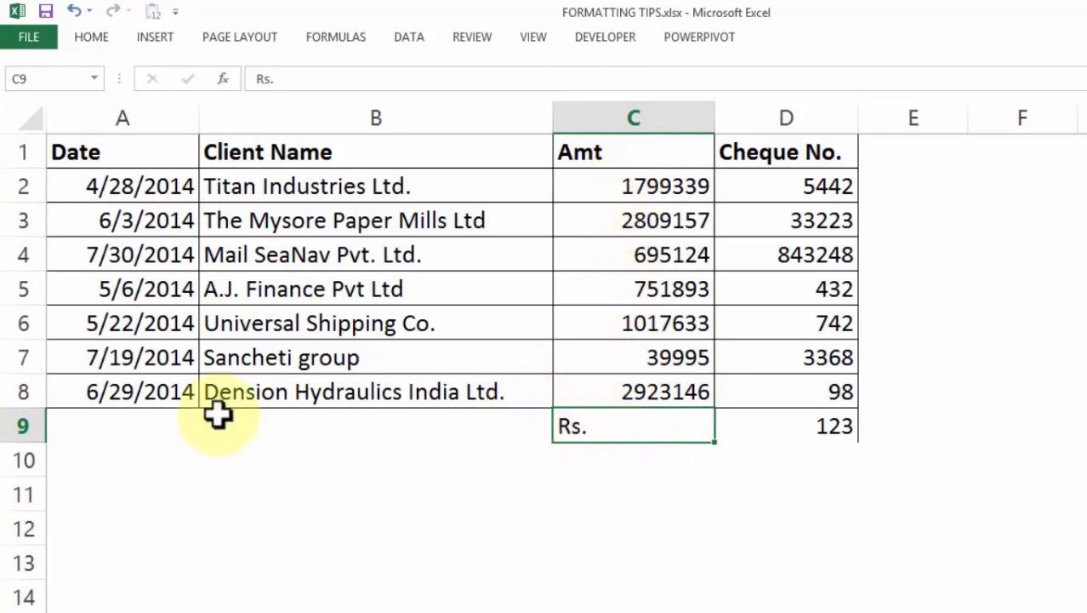
Apply the 14-Mar-12 date format to A2, undo it, then copy dates A2:A3.
left_click(139, 220)
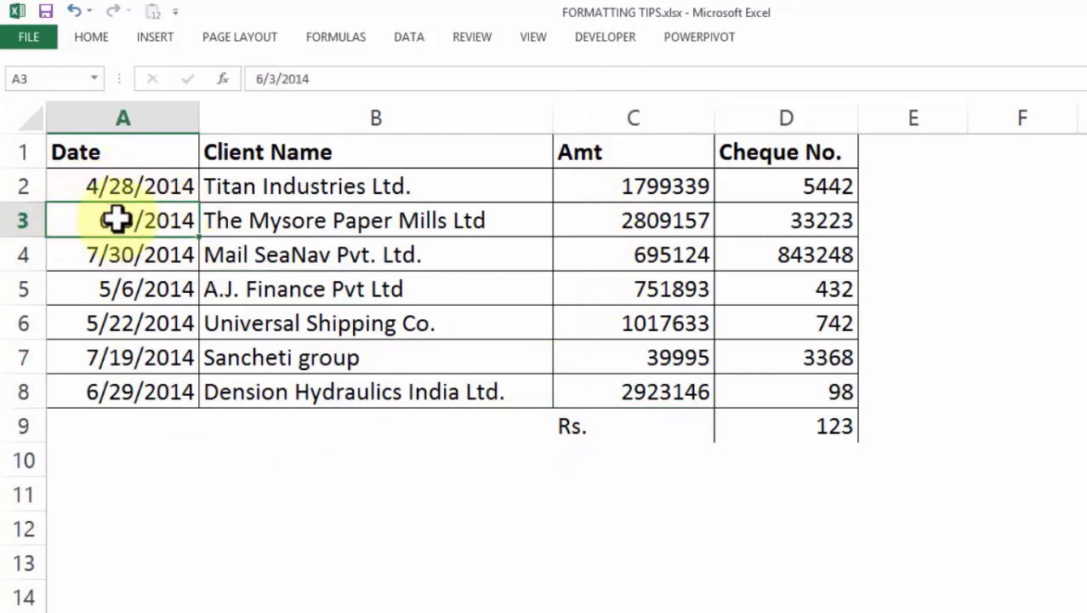
mouse_move(151, 185)
left_mouse_down()
mouse_move(150, 272)
mouse_move(144, 188)
left_mouse_up()
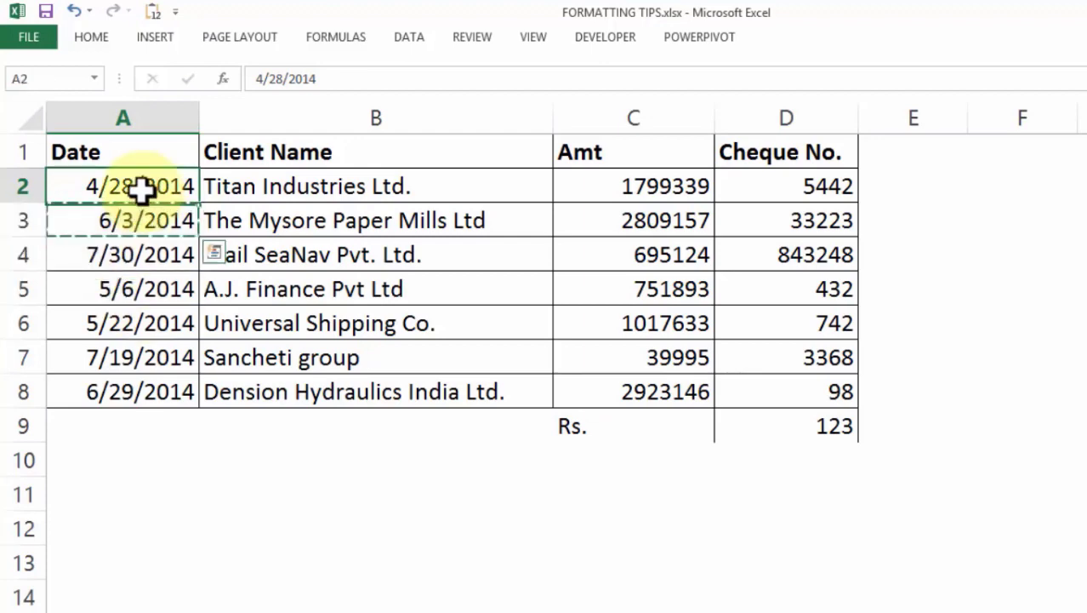
right_click(143, 174)
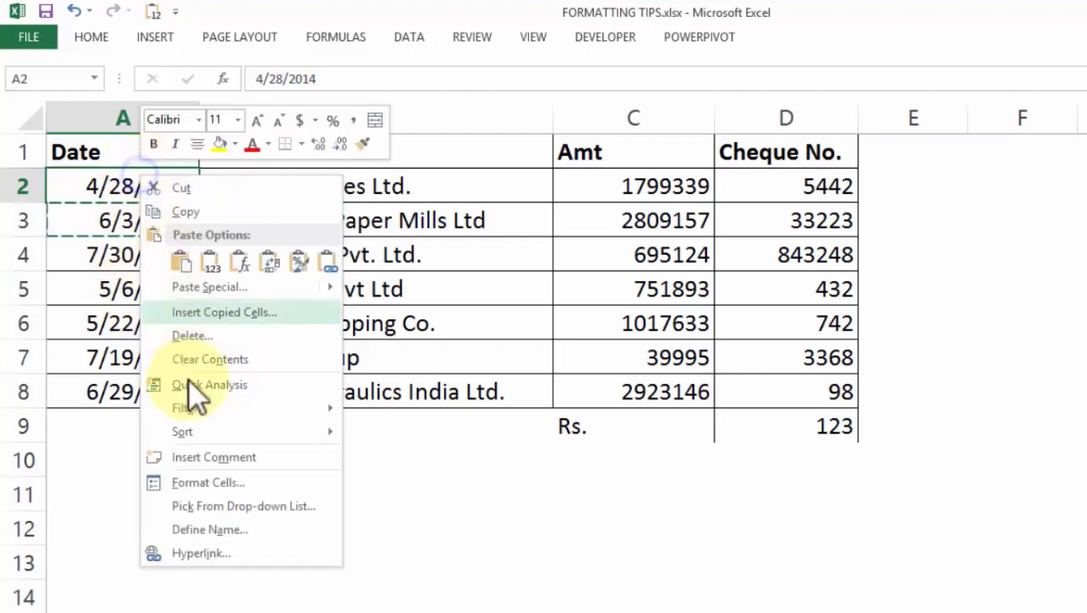
left_click(212, 482)
left_click(39, 385)
left_click(180, 466)
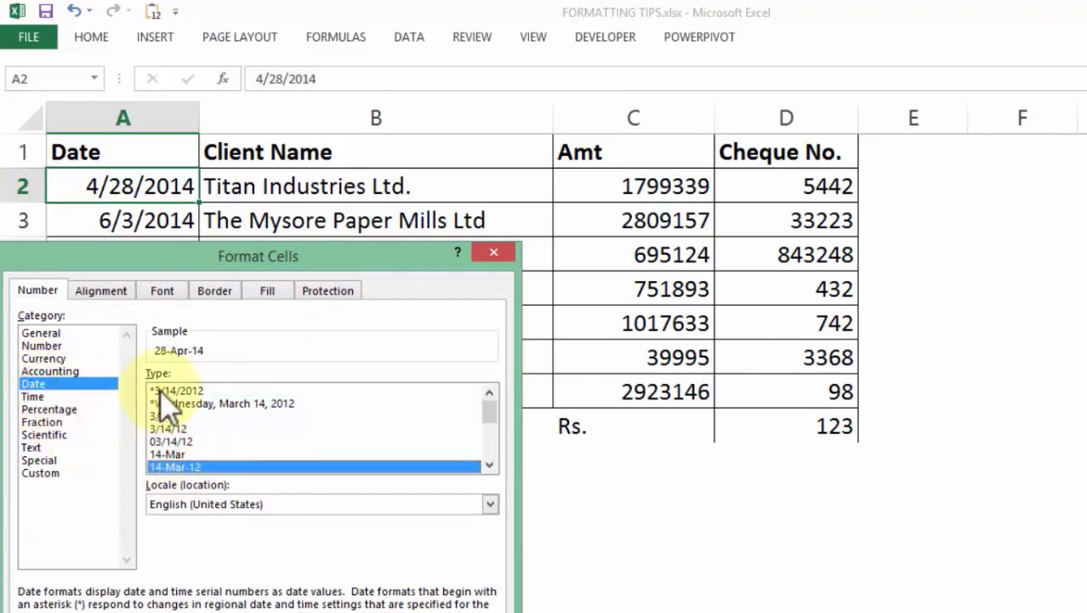
key("Return")
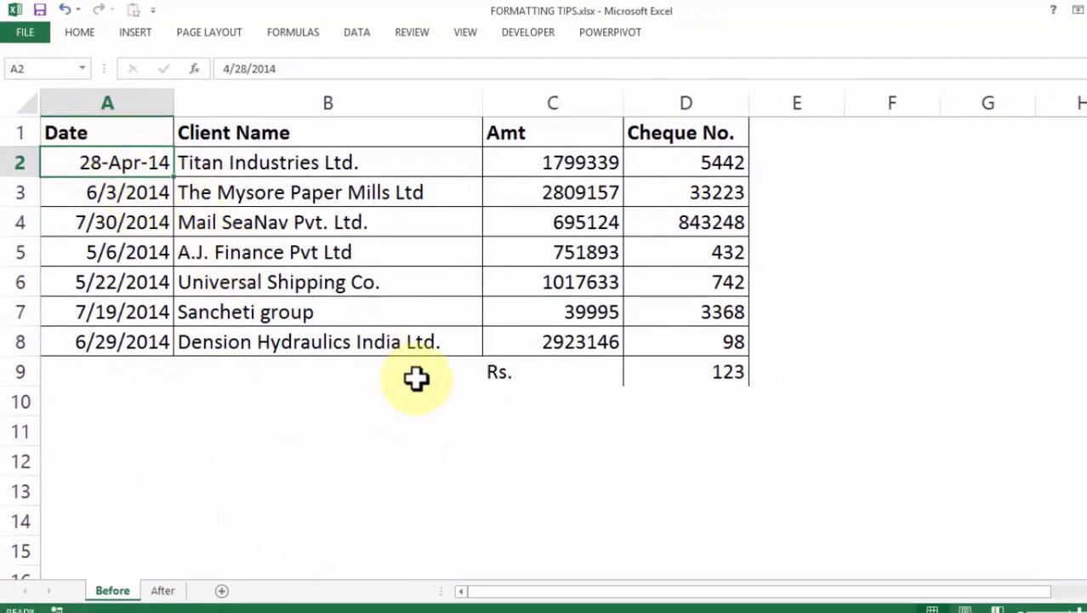
key("ctrl+z")
key("ctrl+c")
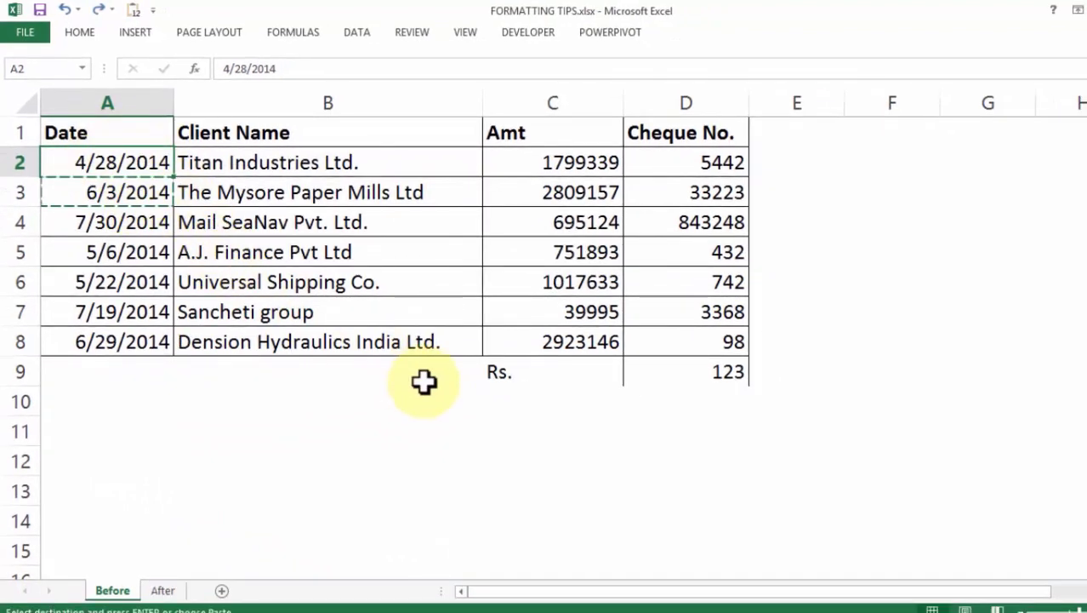
On the After sheet, paste the copied dates into A2:A8.
left_click(167, 595)
left_click(313, 405)
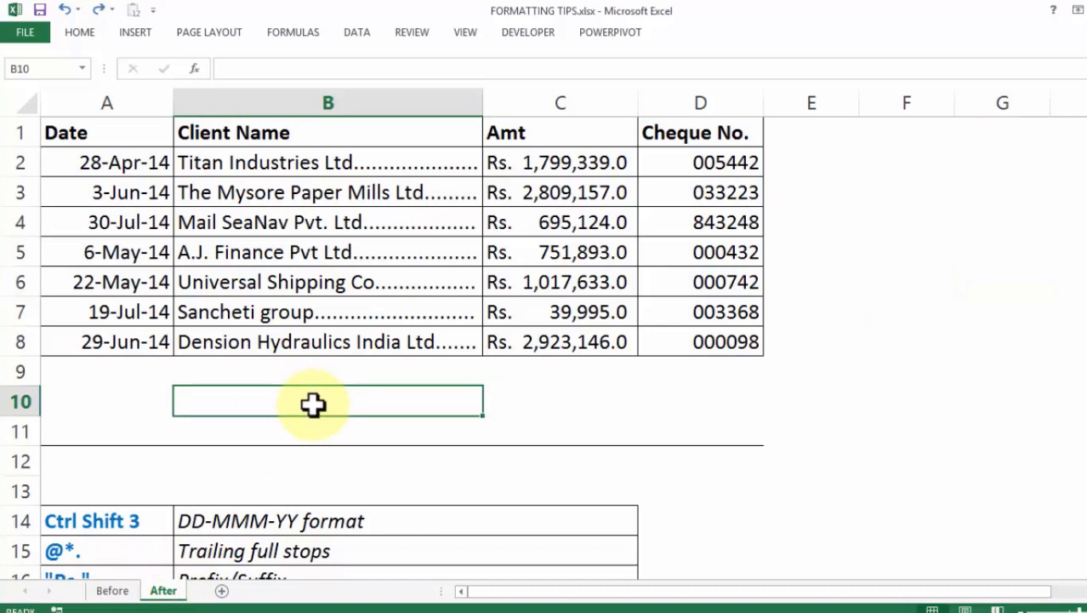
left_click_drag(114, 164, 111, 342)
key("ctrl+v")
left_click_drag(130, 165, 130, 341)
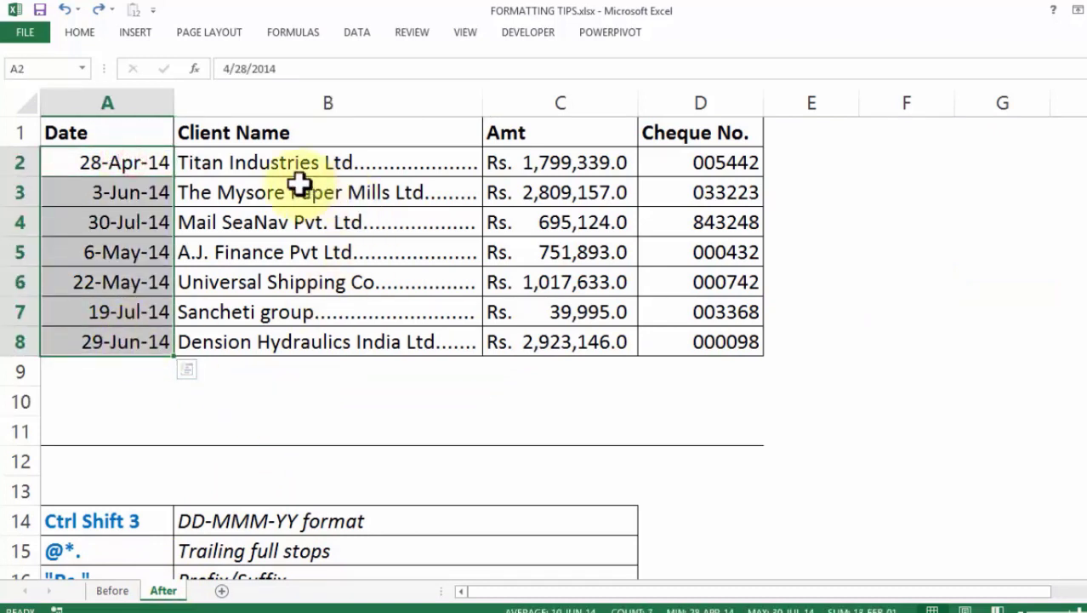
Narrow column B and replace the client name in B3 with just A.
left_click(284, 164)
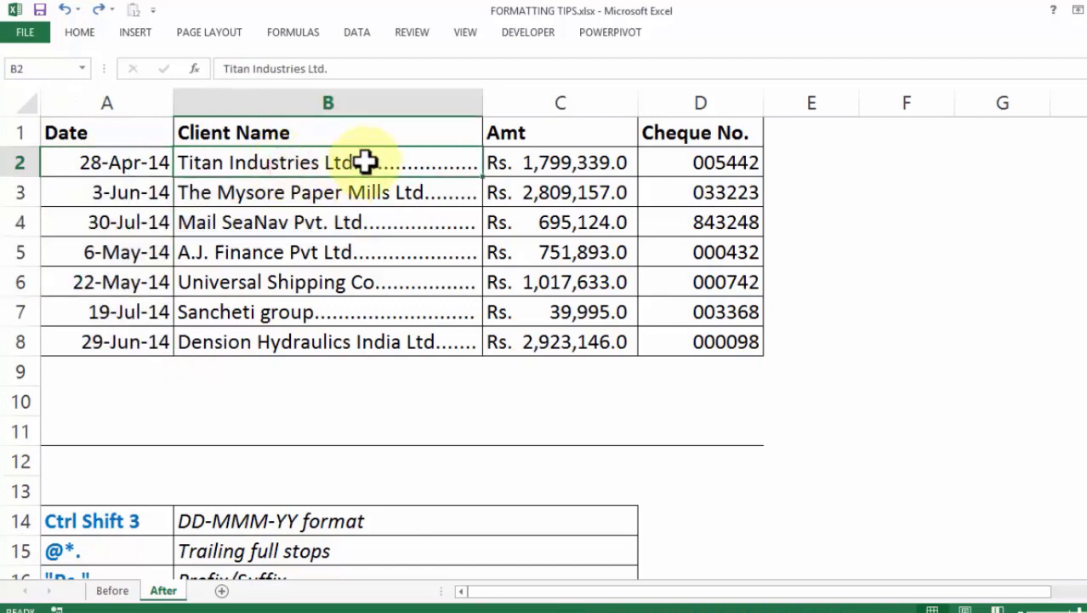
left_click_drag(482, 104, 461, 122)
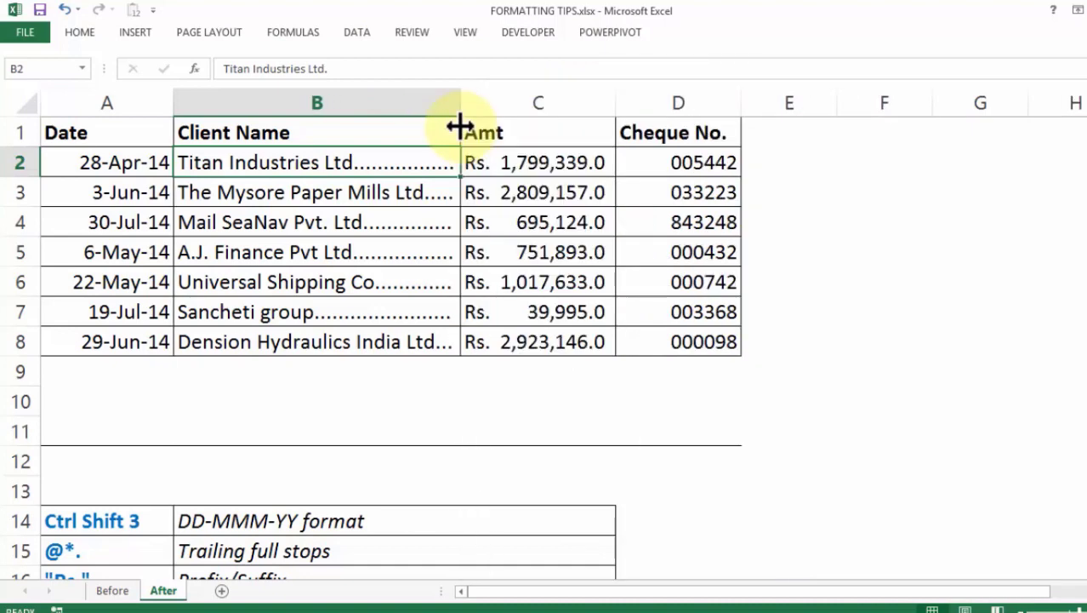
double_click(345, 187)
left_click_drag(423, 192, 146, 192)
type("A.J. Finance Pvt Ltd")
left_click(339, 300)
double_click(325, 193)
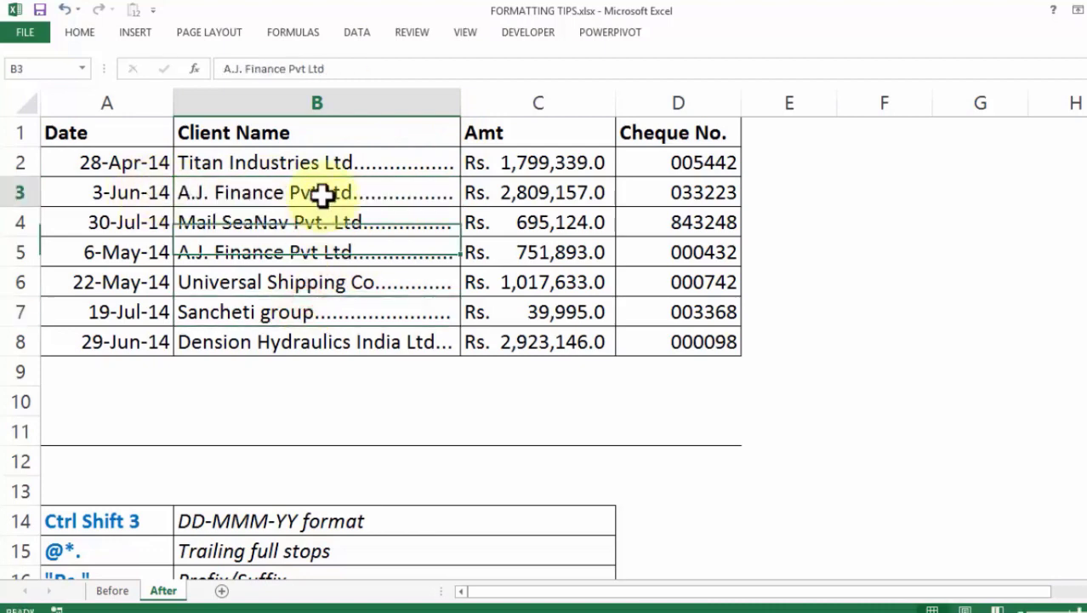
left_click_drag(389, 187, 3, 170)
key("BackSpace")
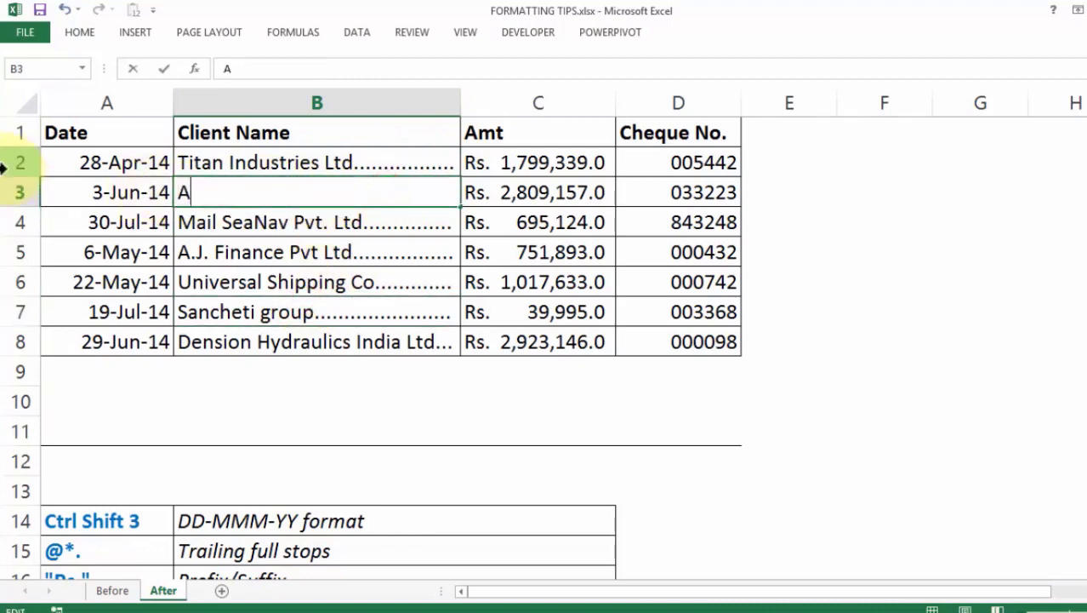
key("Return")
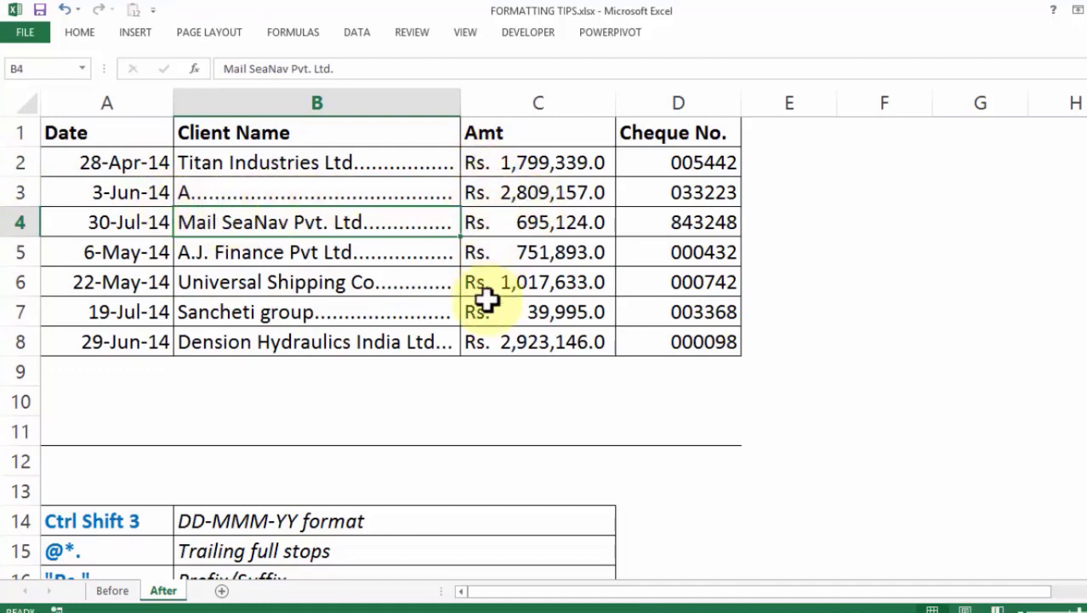
AutoSum the amounts into C9, giving Rs. 10,036,287.0, then return to the Before sheet.
left_click(499, 368)
key("alt+equal")
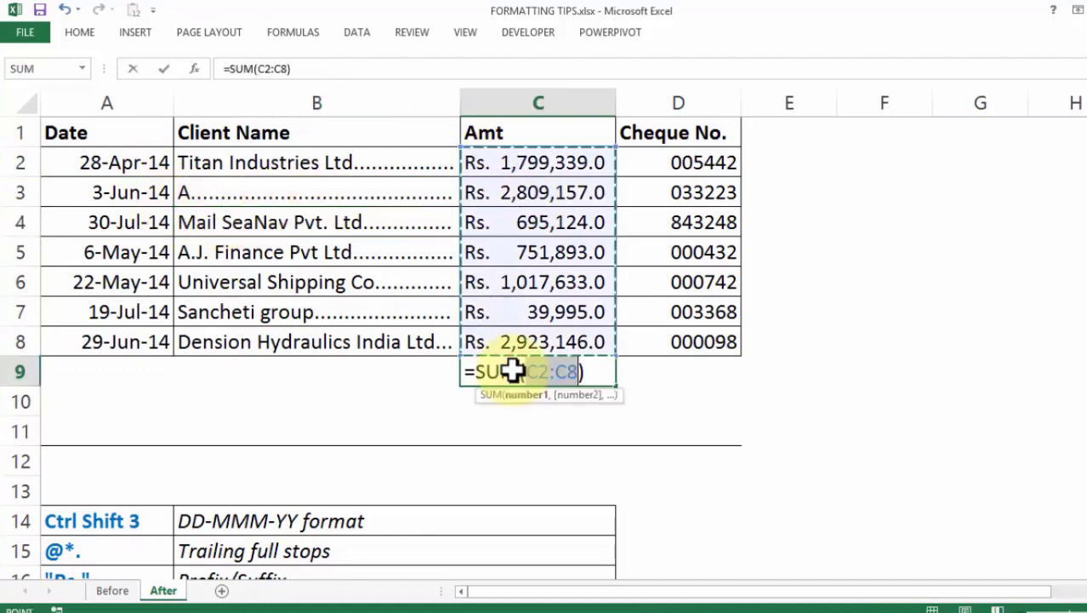
key("Return")
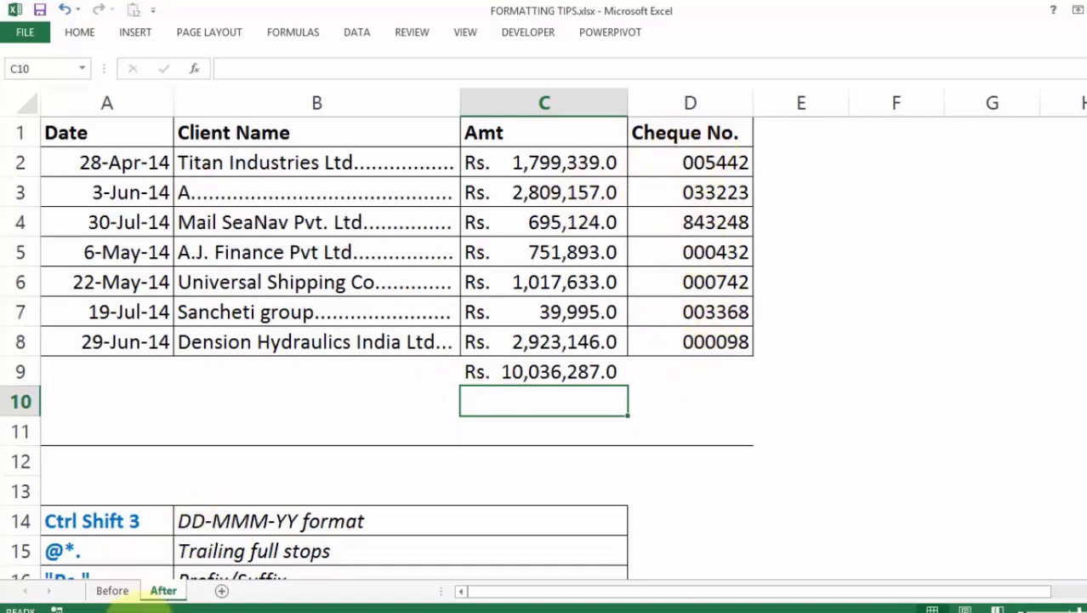
left_click(113, 590)
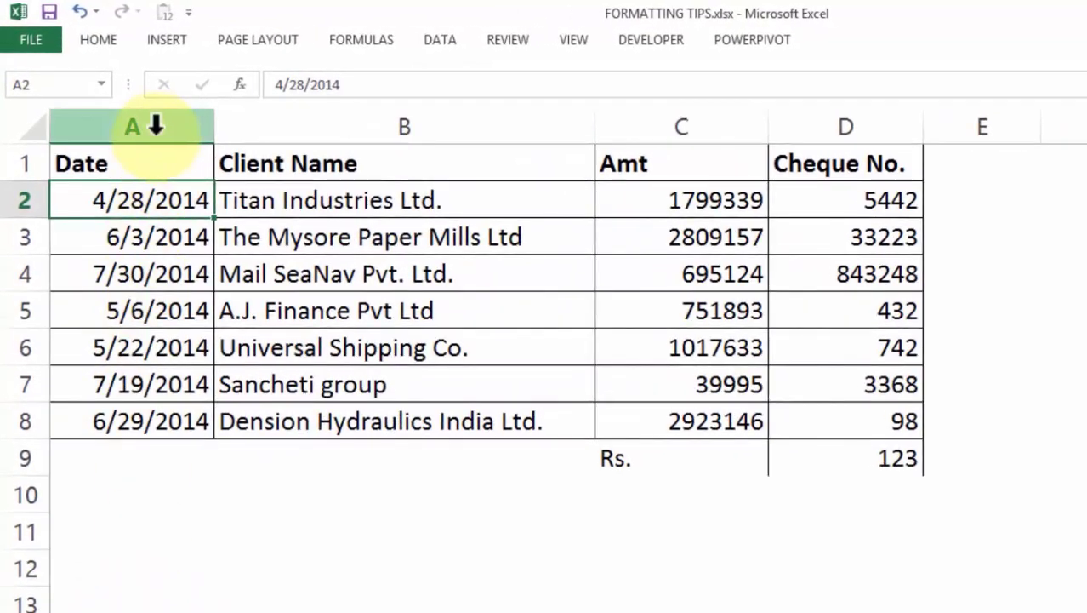
Format column A's dates as DD-MMM-YY with Ctrl+Shift+3, e.g. 28-Apr-14, and review the format codes.
left_click(129, 102)
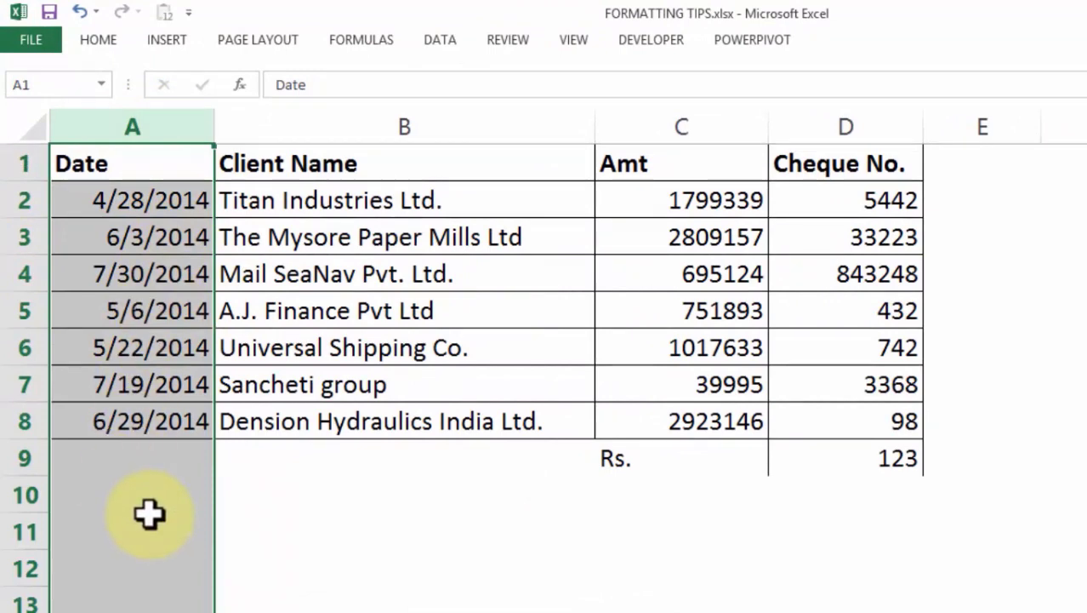
key("ctrl+shift+3")
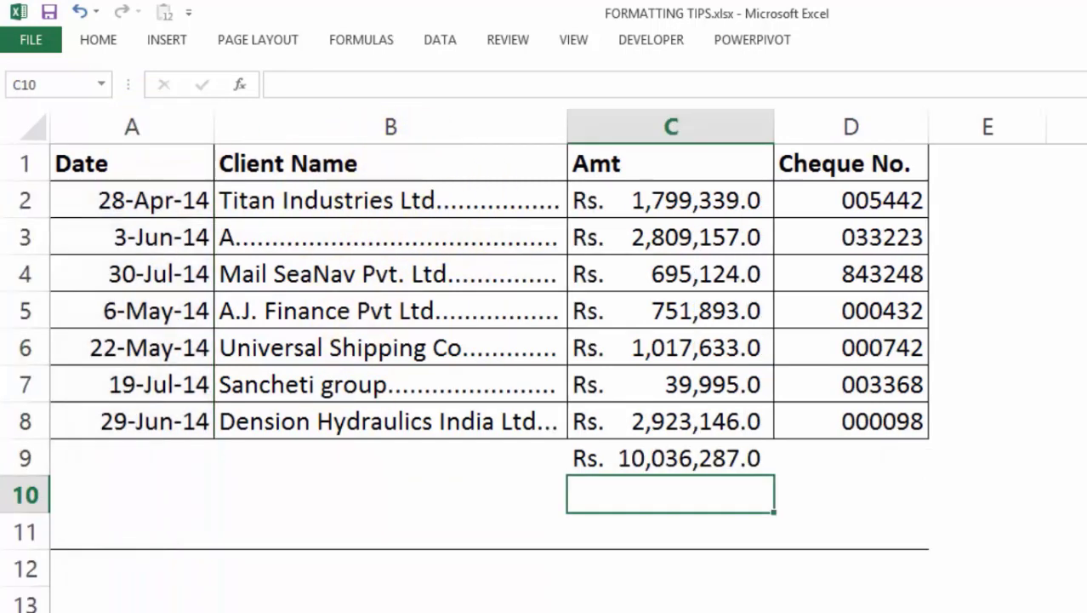
scroll(183, 609, "down", 2)
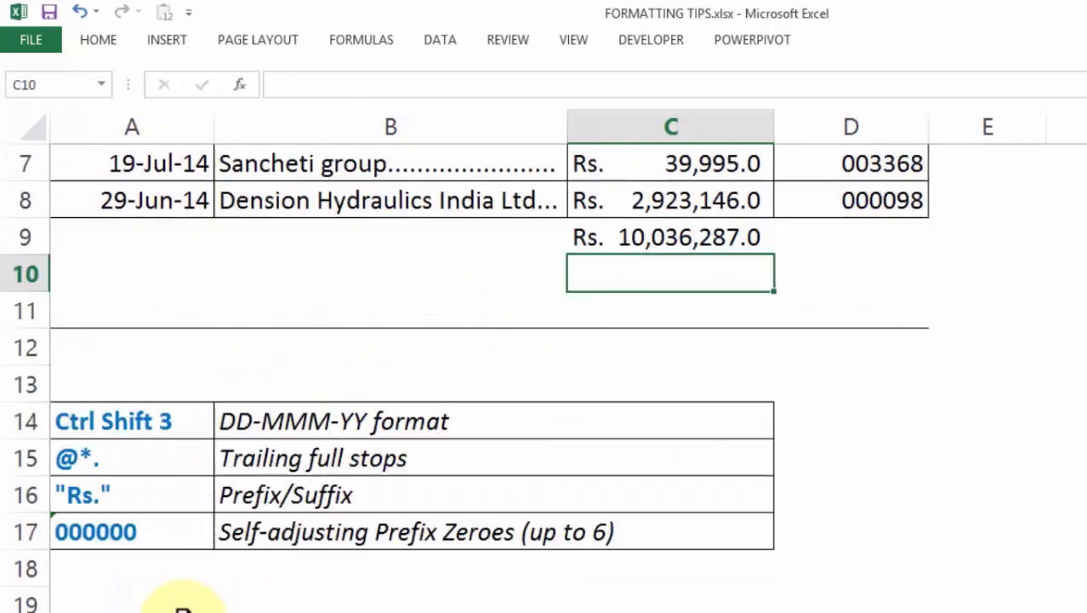
left_click(114, 456)
double_click(115, 456)
left_click(161, 545)
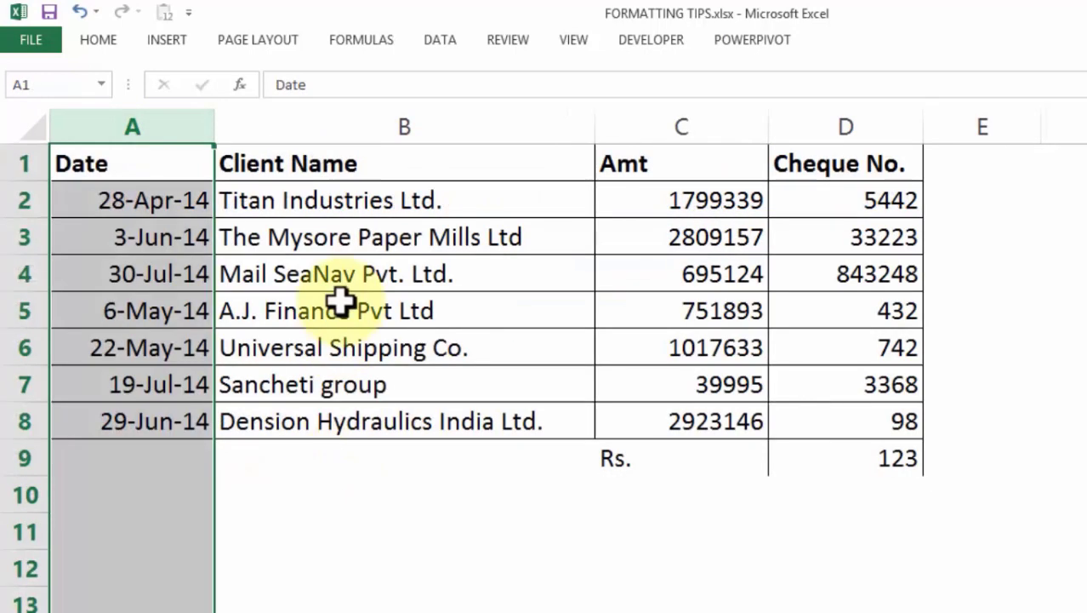
Give column B the custom format @*. so names end in dot fill.
left_click(378, 128)
right_click(390, 125)
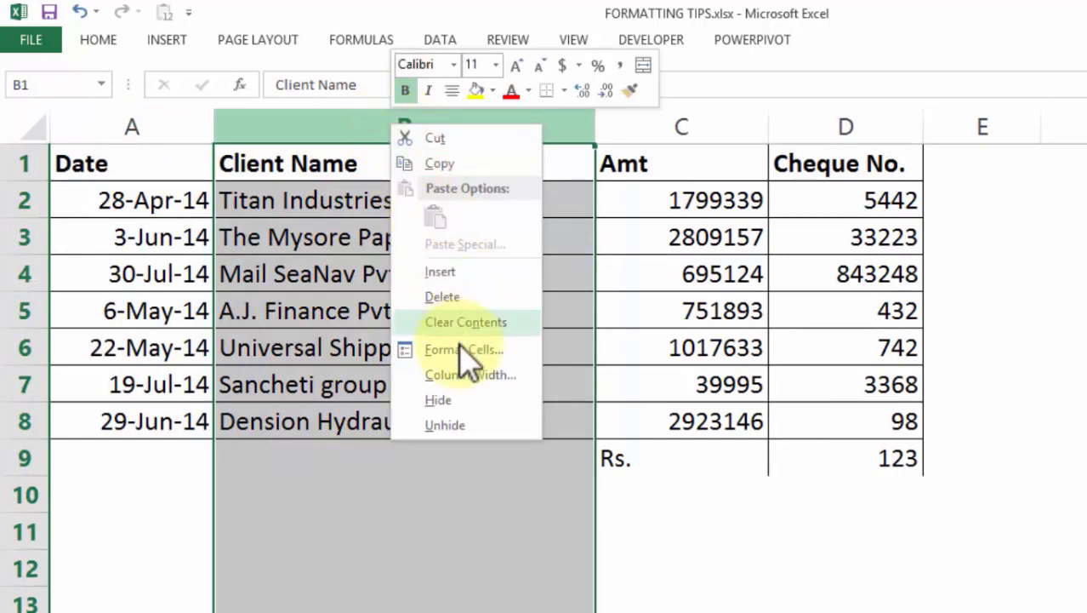
left_click(315, 311)
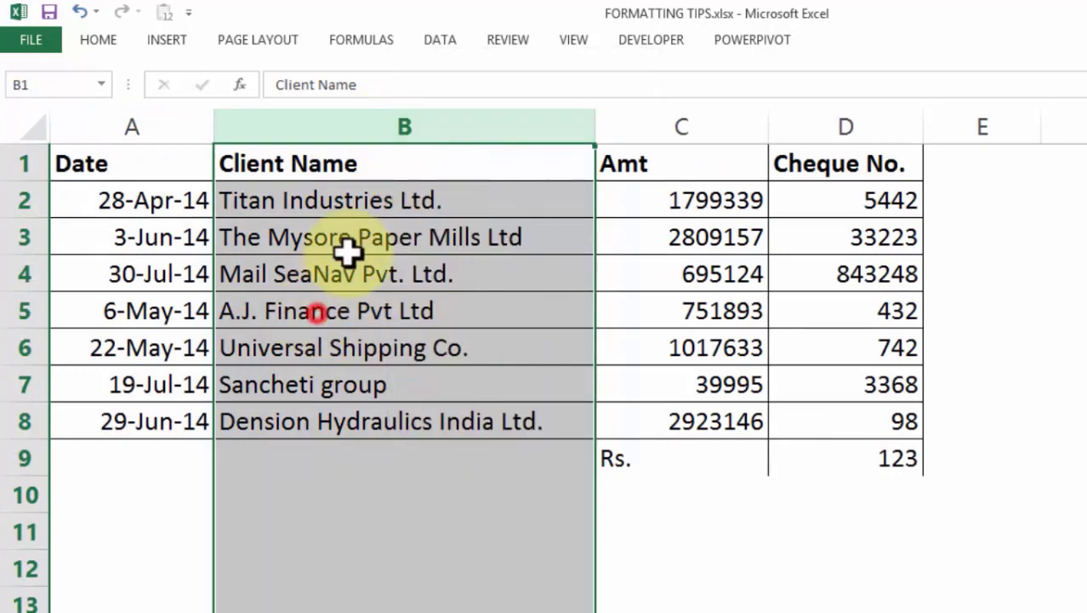
left_click(374, 119)
key("ctrl+1")
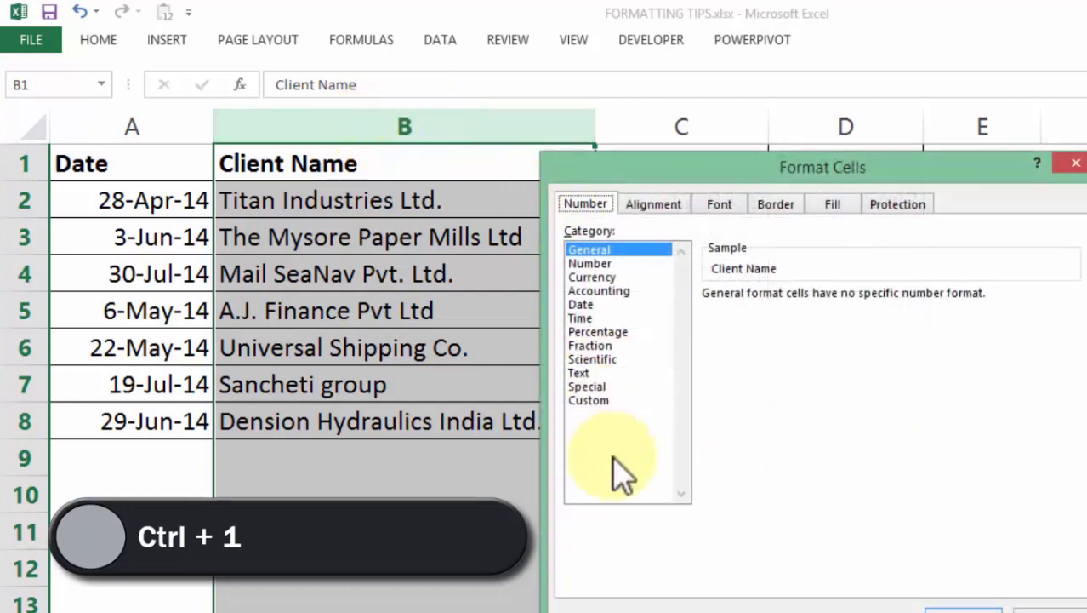
left_click(596, 400)
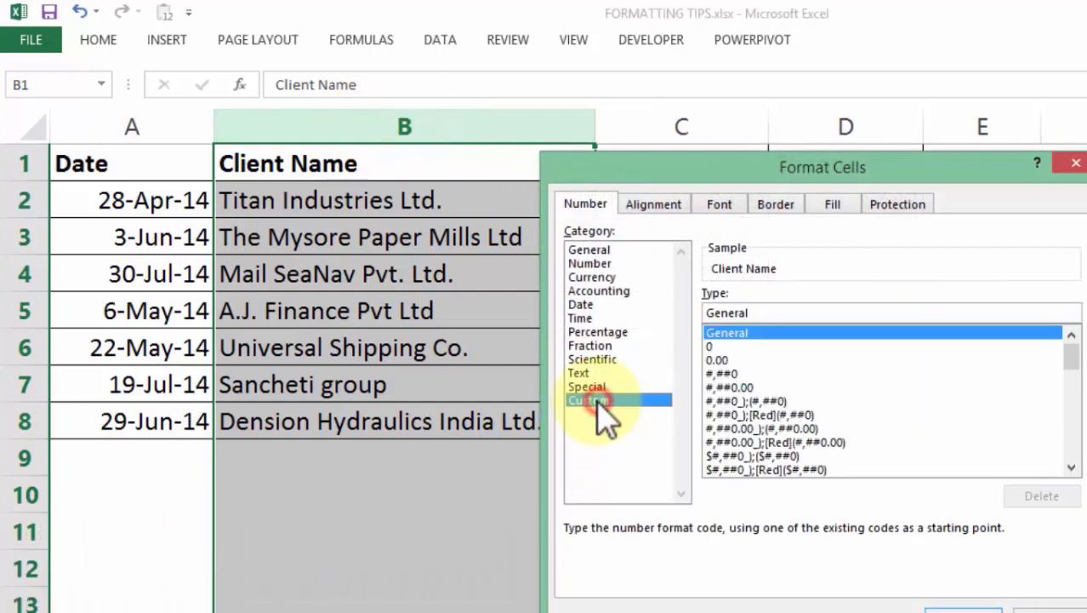
double_click(781, 312)
key("BackSpace")
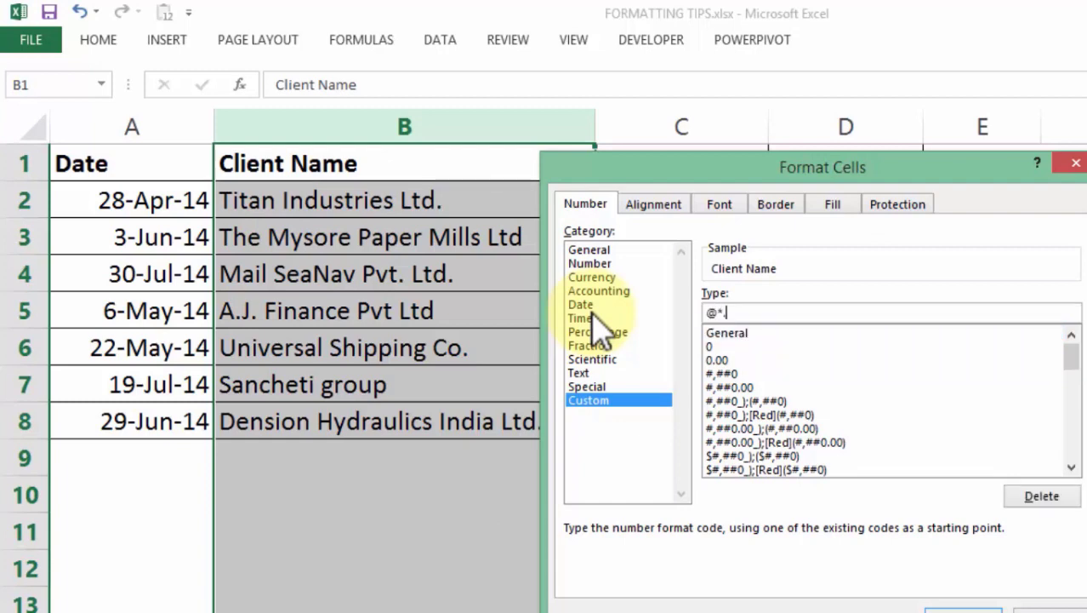
left_click(961, 606)
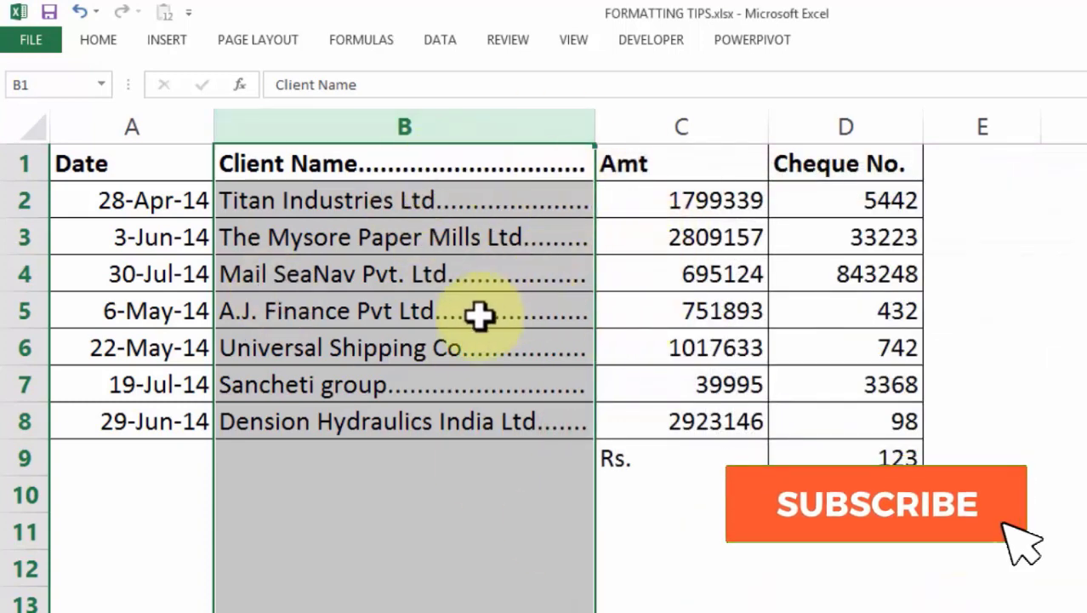
Change column B's custom format to @*- so names end in dashes.
right_click(470, 143)
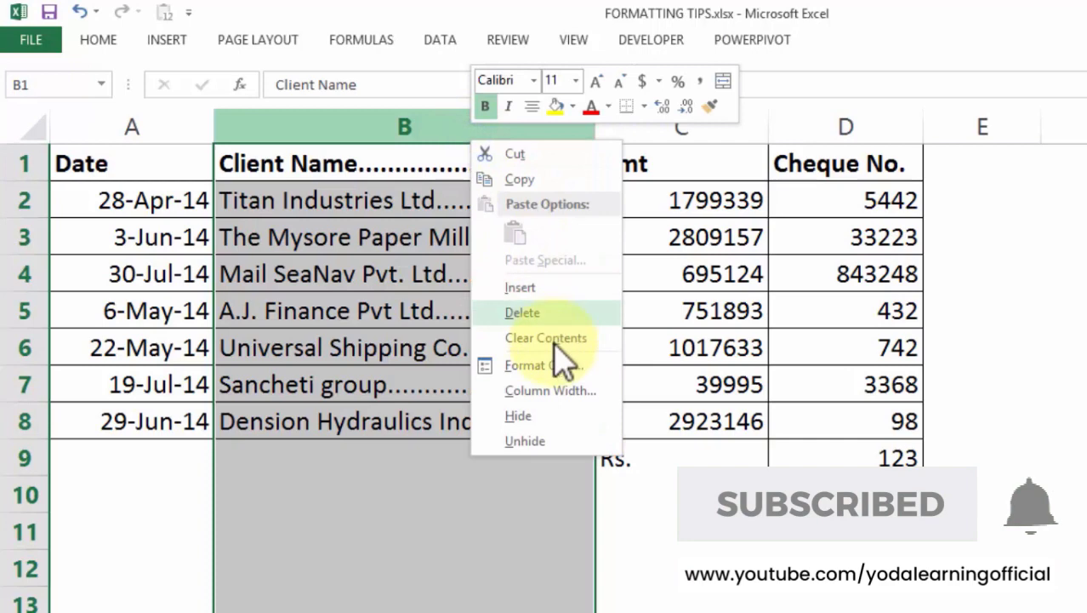
left_click(545, 365)
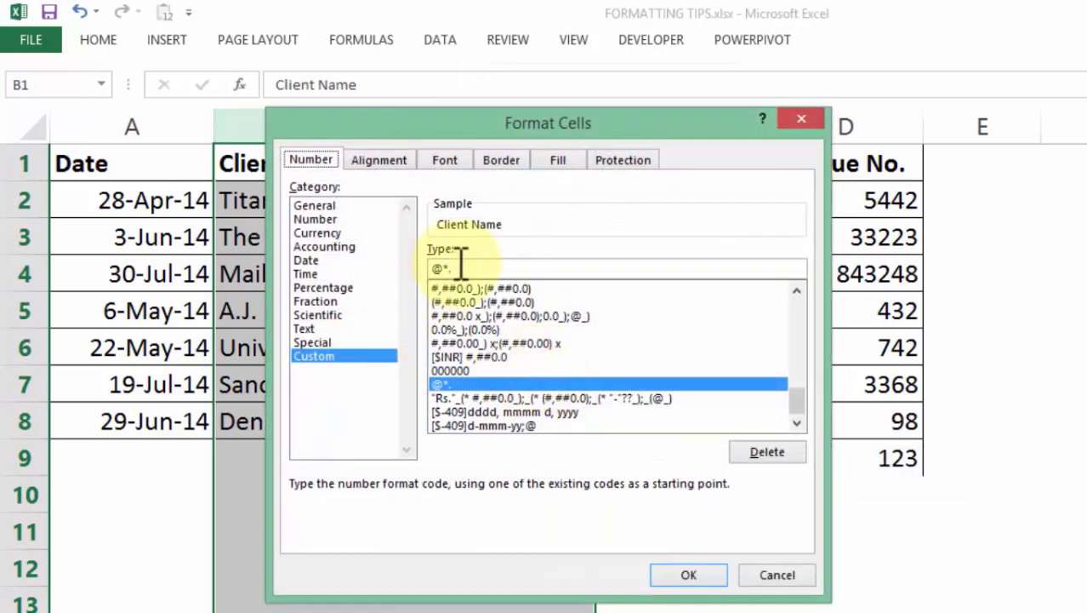
key("BackSpace")
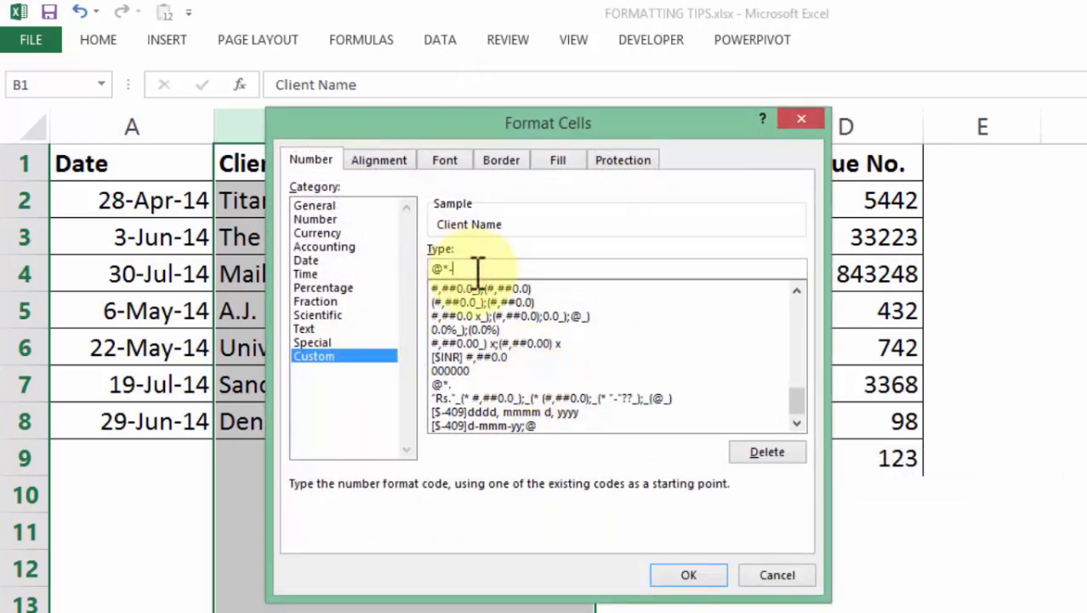
left_click(689, 576)
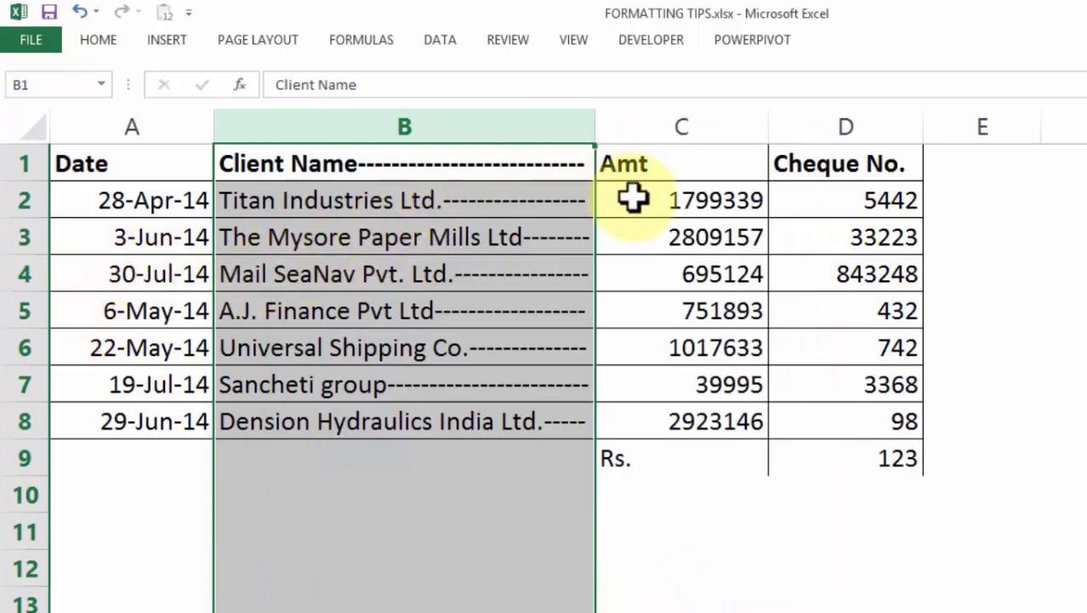
Paste only A1's formatting onto the Client Name header B1, removing its dash fill.
left_click(327, 165)
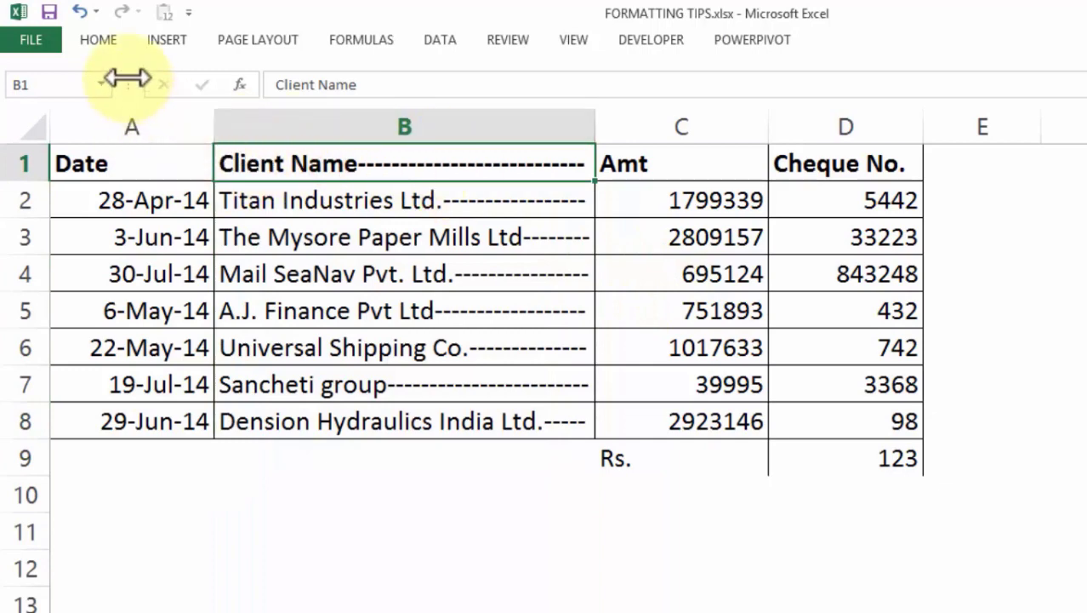
left_click(137, 162)
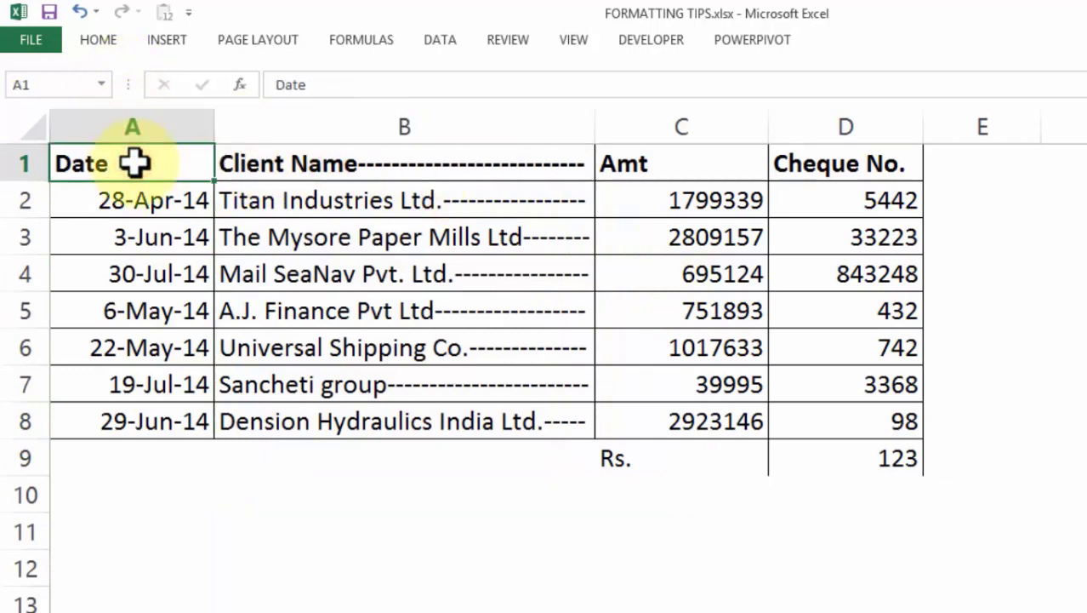
key("ctrl+c")
left_click(317, 163)
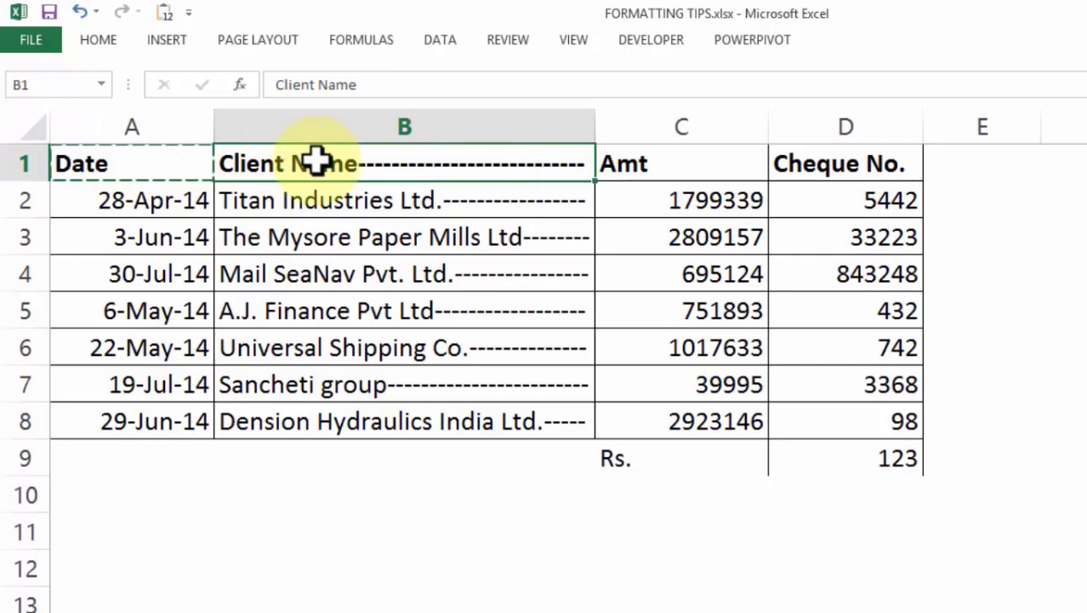
right_click(317, 163)
left_click(359, 282)
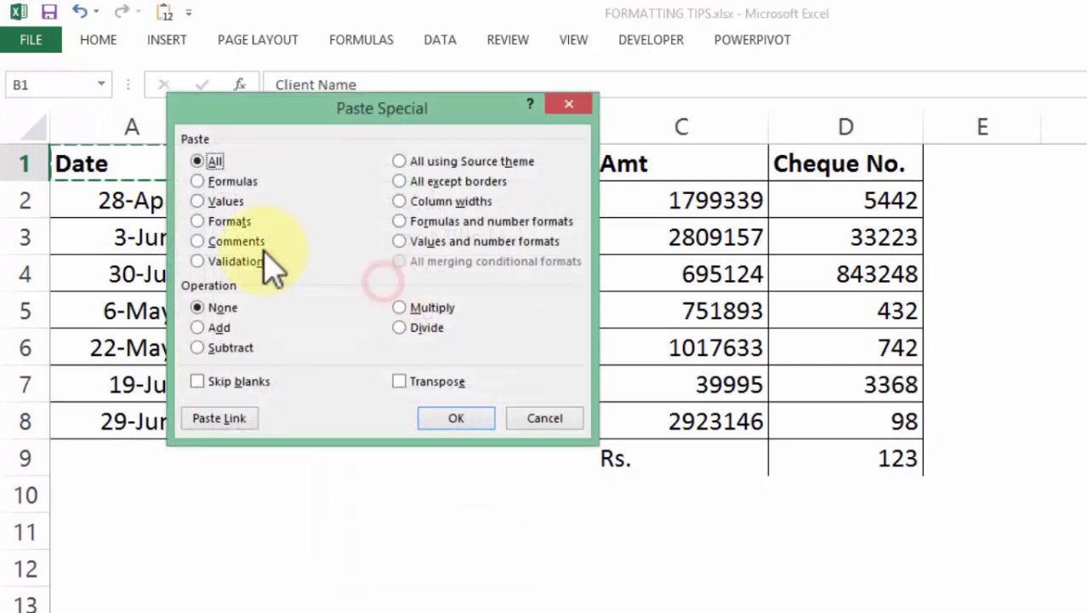
left_click(227, 221)
left_click(456, 418)
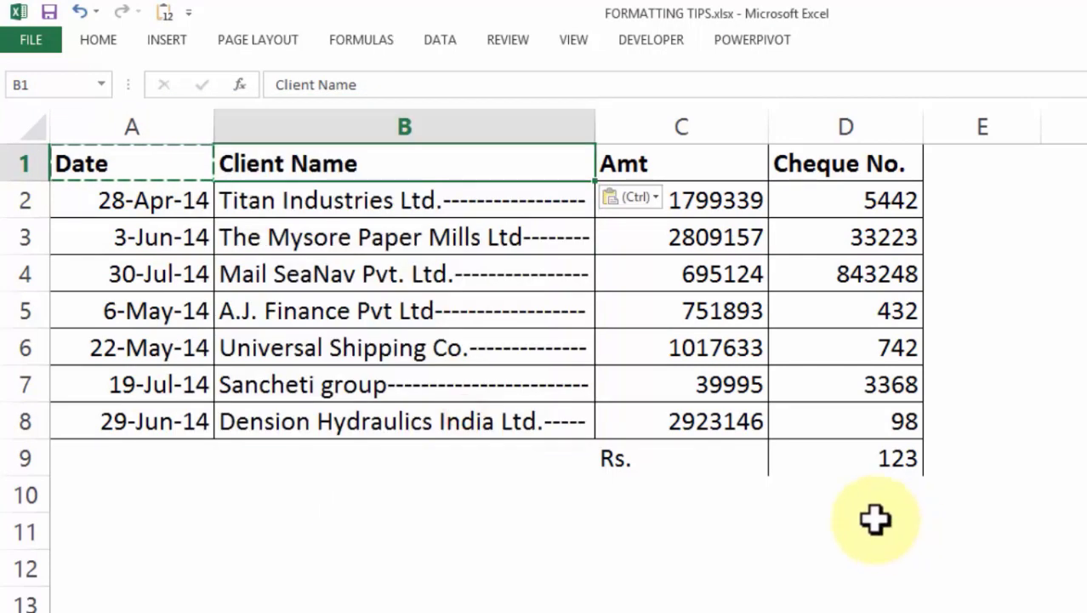
left_click(712, 308)
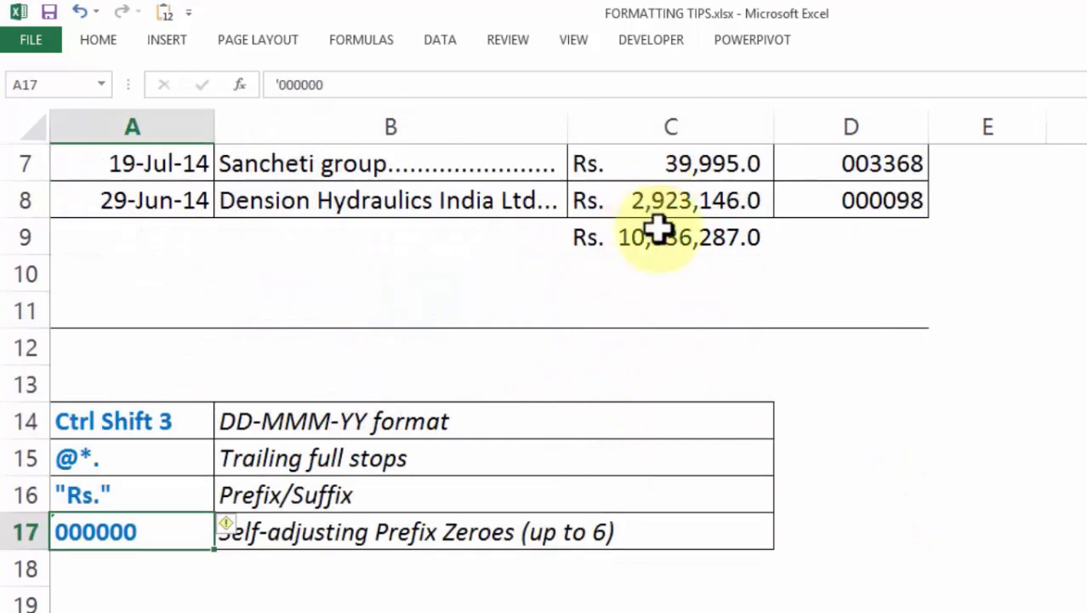
Apply the custom format "Rs. " 0.0 to amounts C2:C8, e.g. Rs. 1799339.0.
scroll(686, 238, "up", 2)
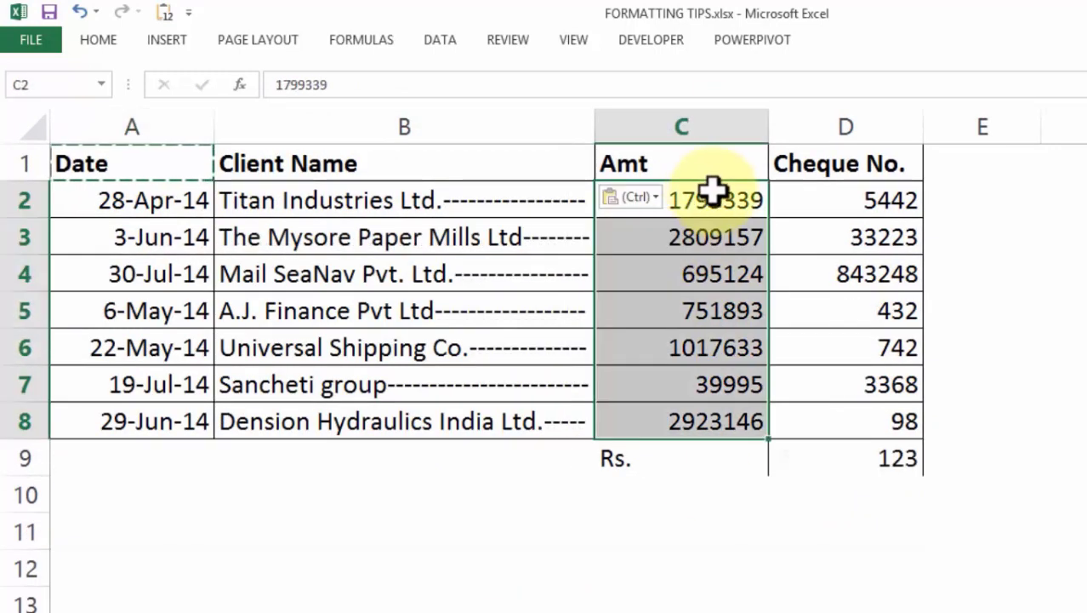
left_click_drag(717, 191, 703, 419)
key("ctrl+1")
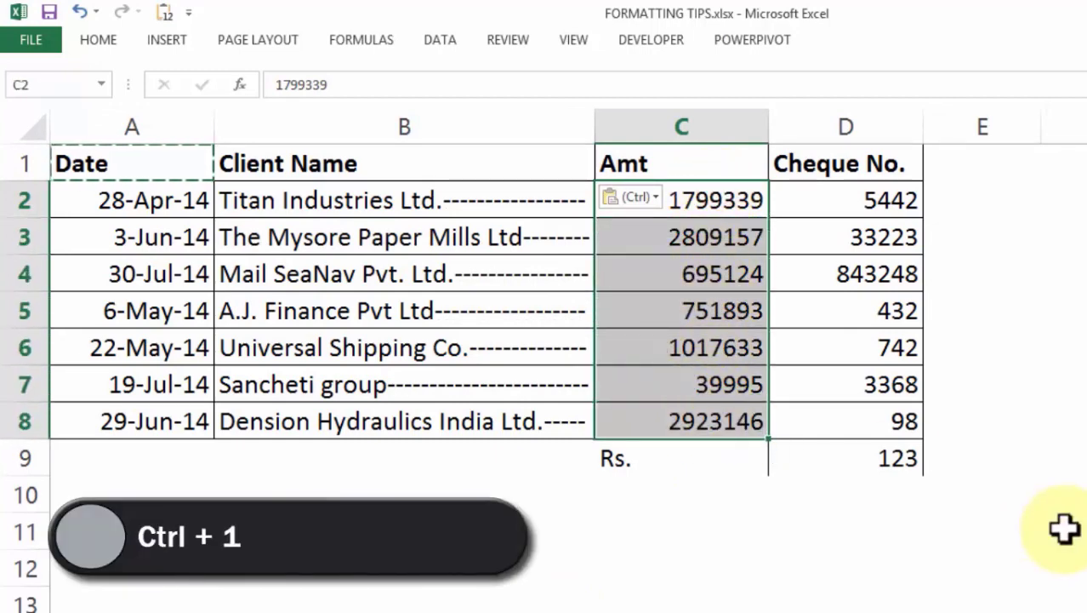
left_click(595, 400)
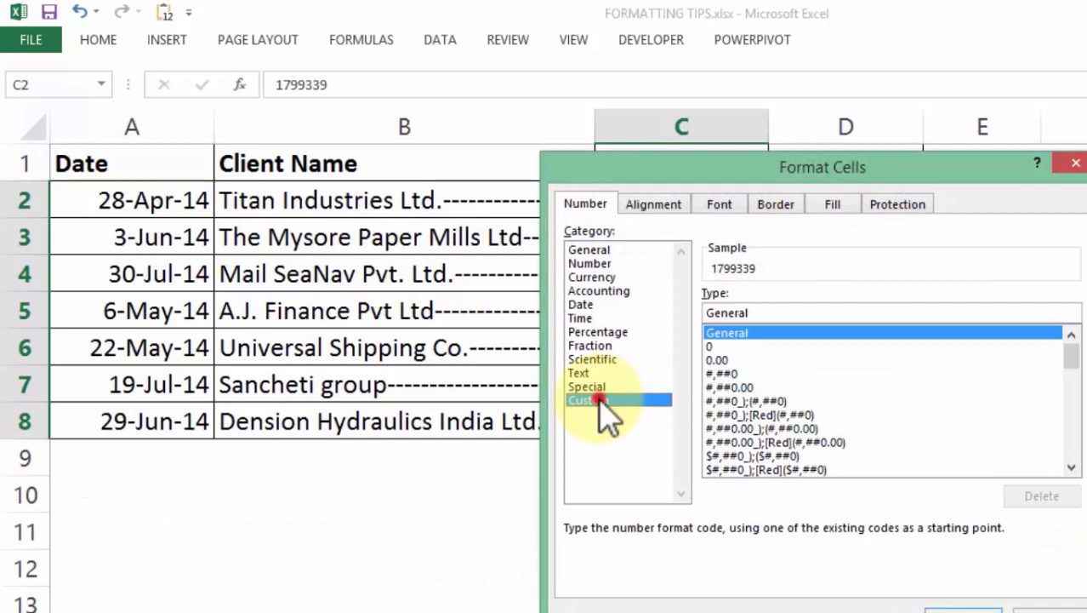
double_click(768, 312)
type("\"Rs. \" 0.0")
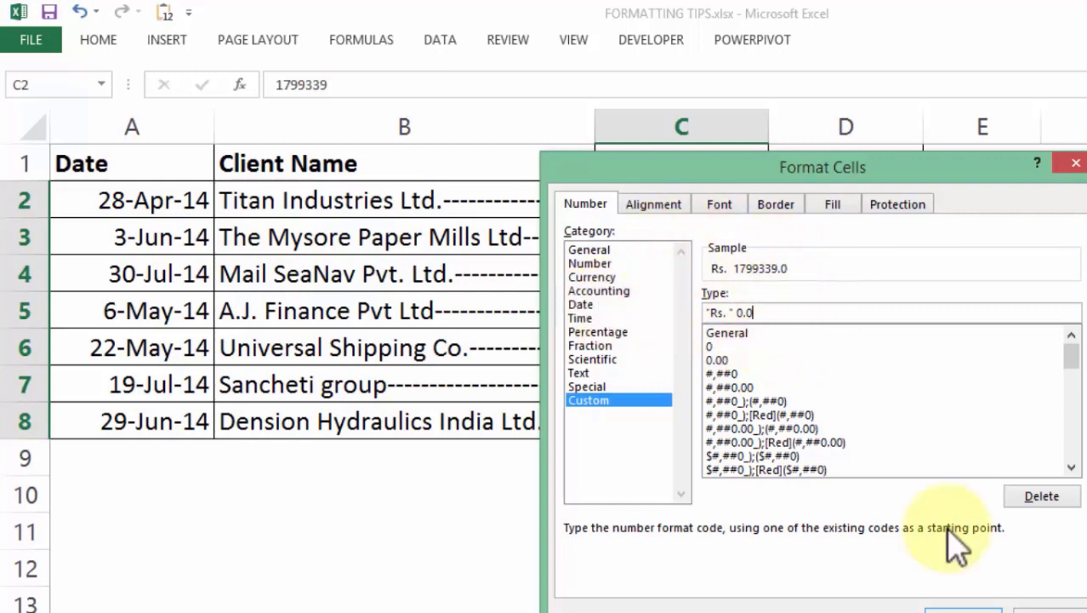
left_click(964, 606)
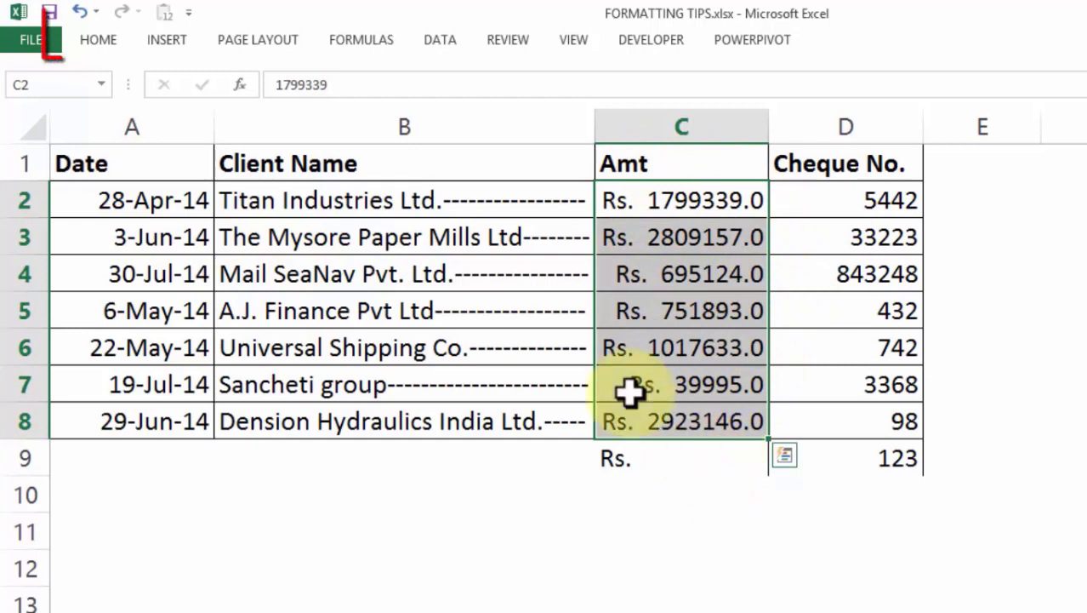
Apply Comma Style to the amounts and reduce them to one decimal place.
left_click(92, 40)
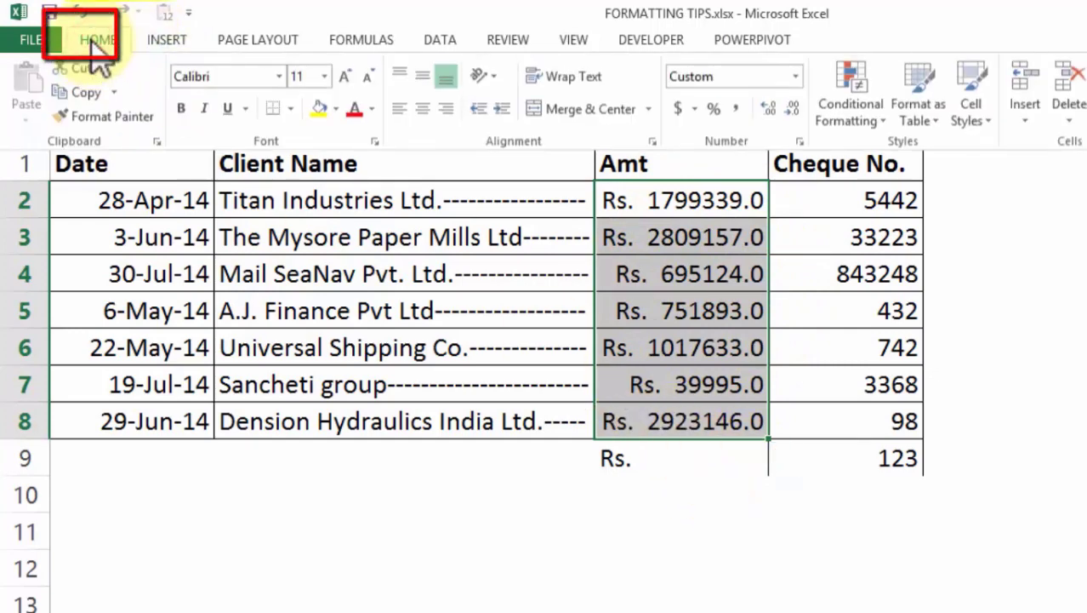
left_click(737, 107)
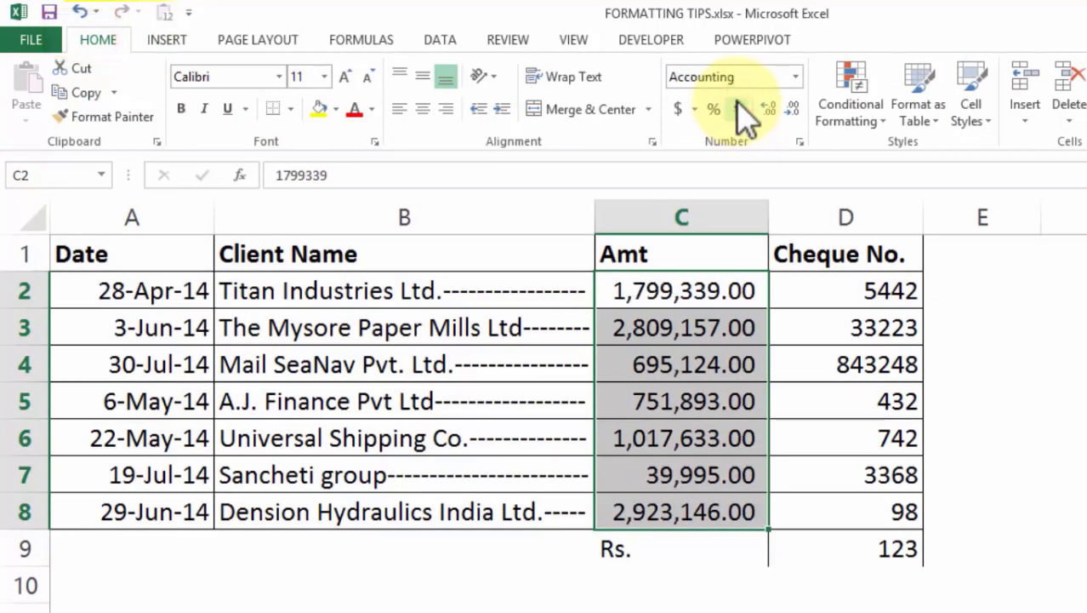
left_click(794, 109)
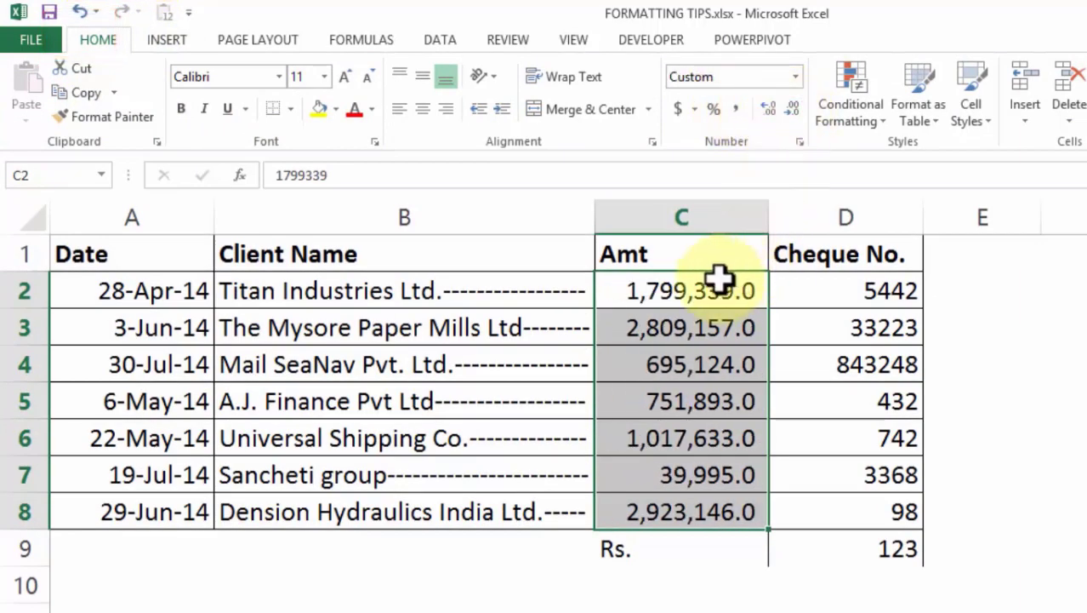
Prefix the amounts' comma format code for C2:C8 with "Rs.".
left_click(693, 288)
left_click_drag(683, 374, 677, 512)
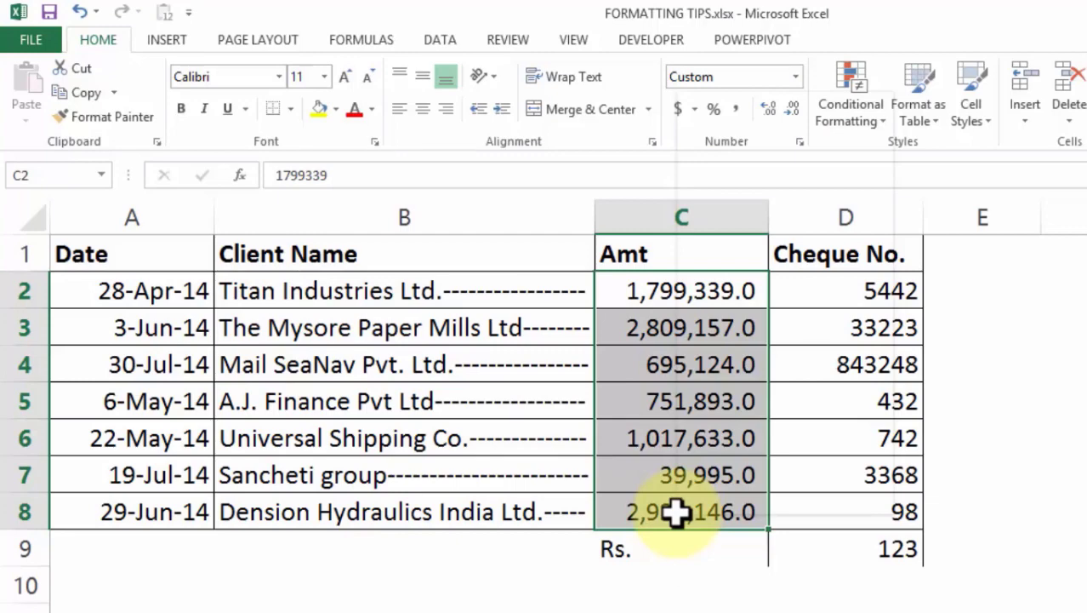
right_click(676, 511)
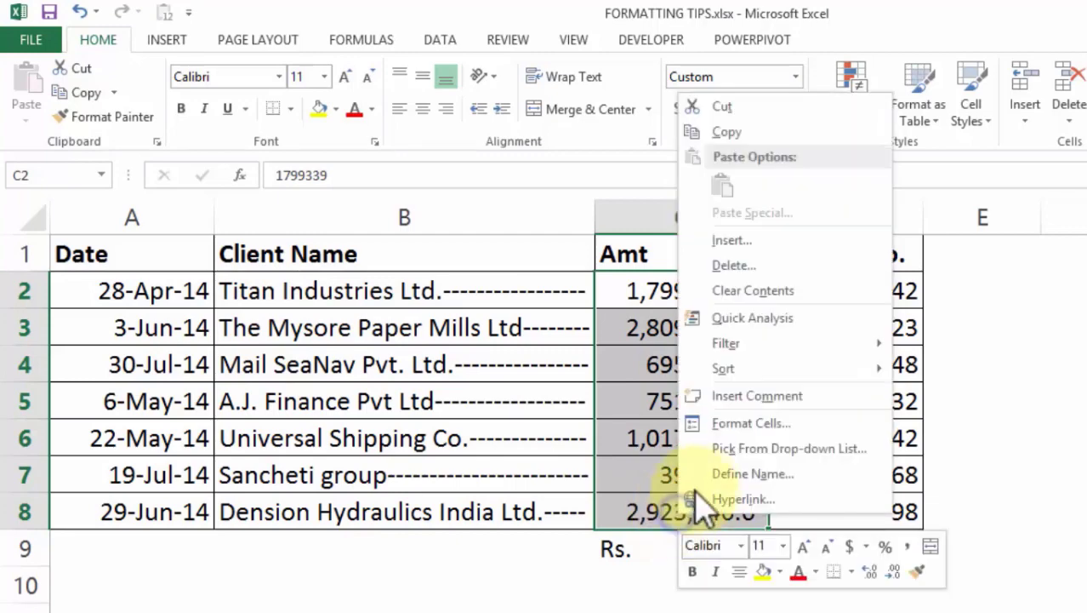
left_click(723, 425)
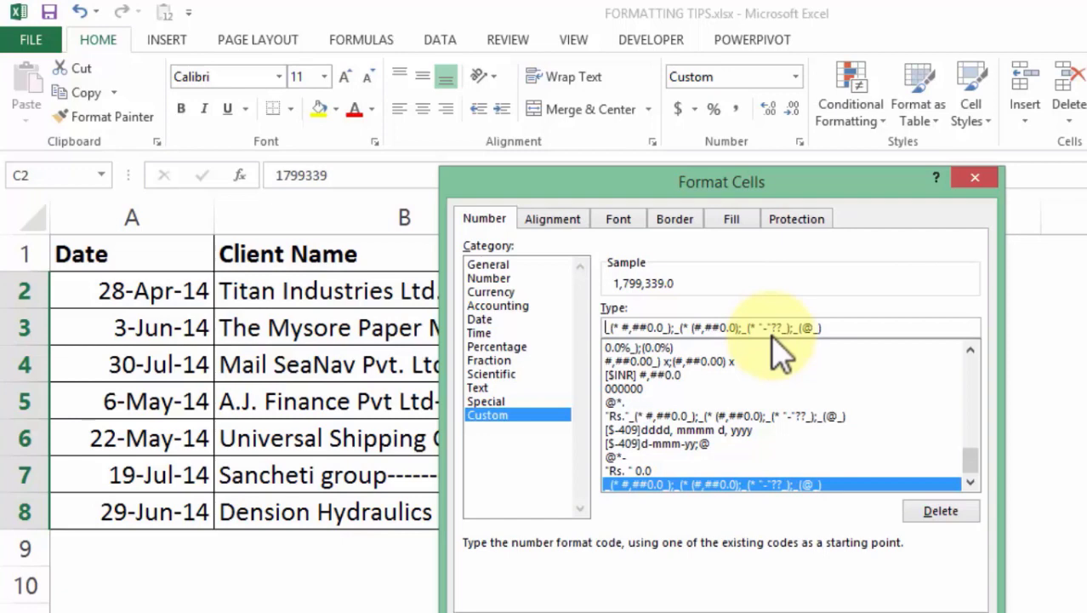
type("\"")
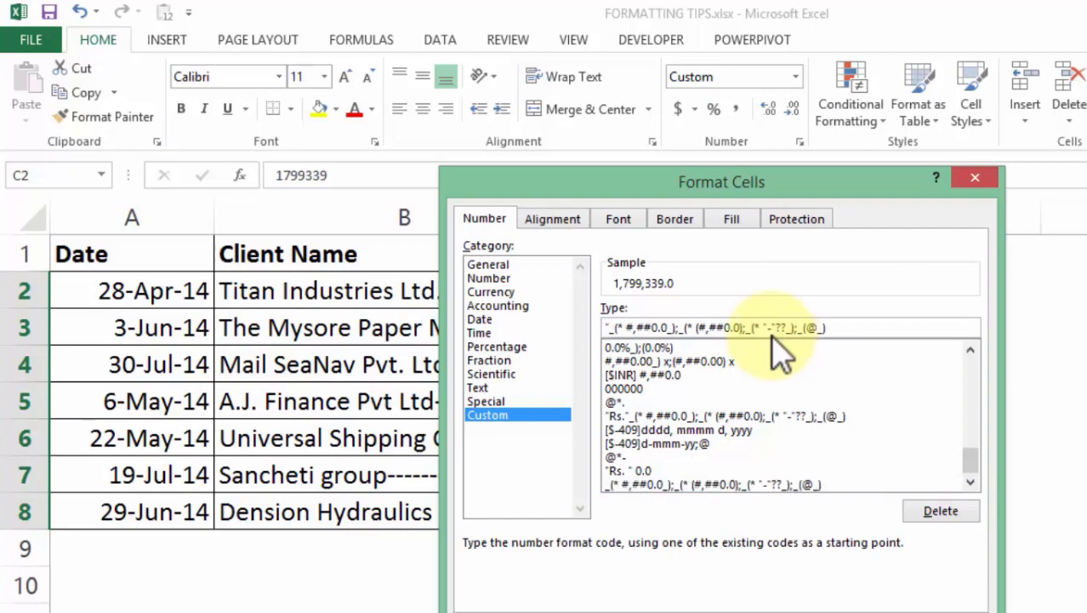
type("Rs.\"")
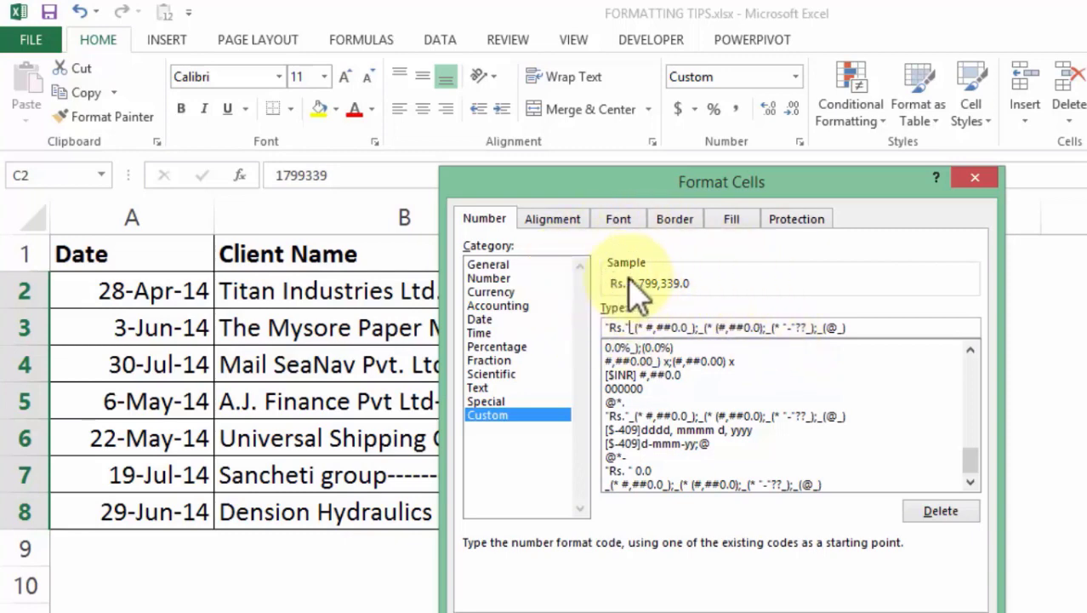
left_click(849, 605)
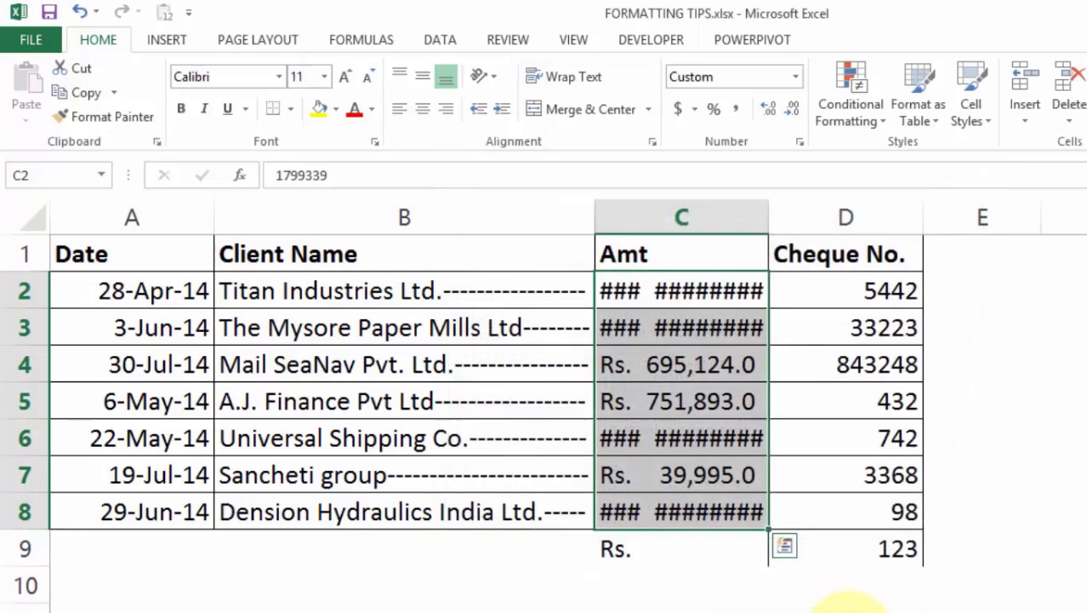
Widen column C so every amount, up to Rs. 2,923,146.0, shows in full, then select D2:D8.
left_click_drag(769, 217, 838, 217)
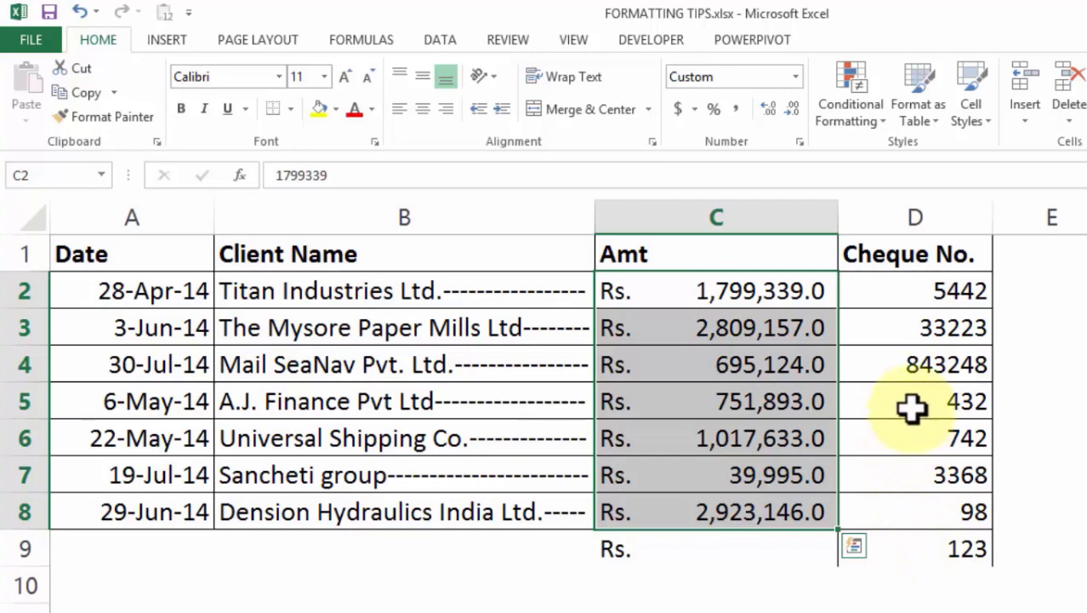
left_click(911, 289)
left_click_drag(902, 290, 933, 498)
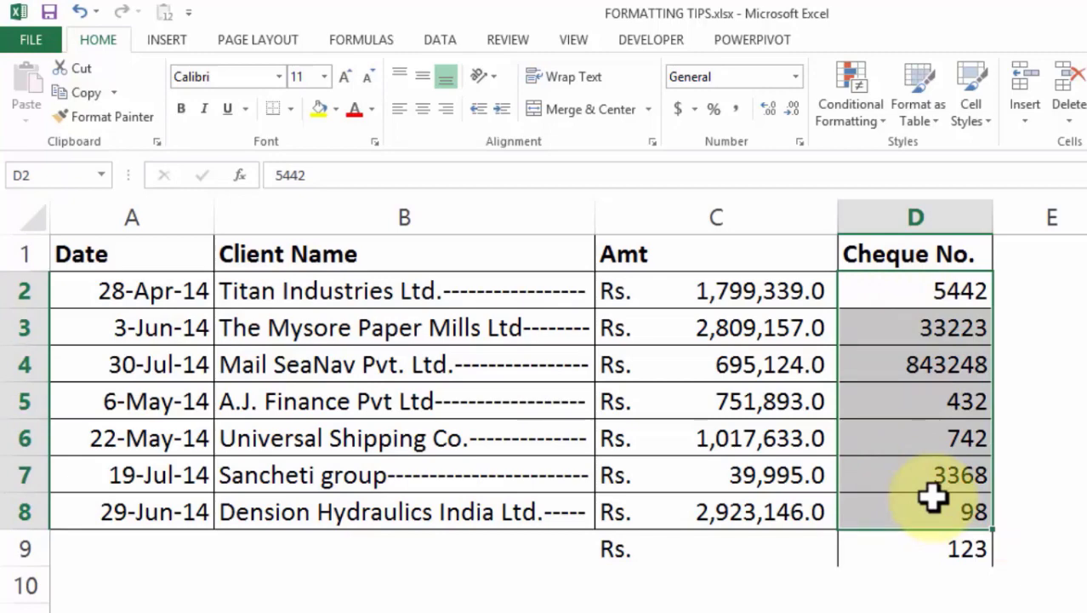
Apply the custom format 000000 to cheque numbers D2:D8, showing values like 005442.
key("ctrl+1")
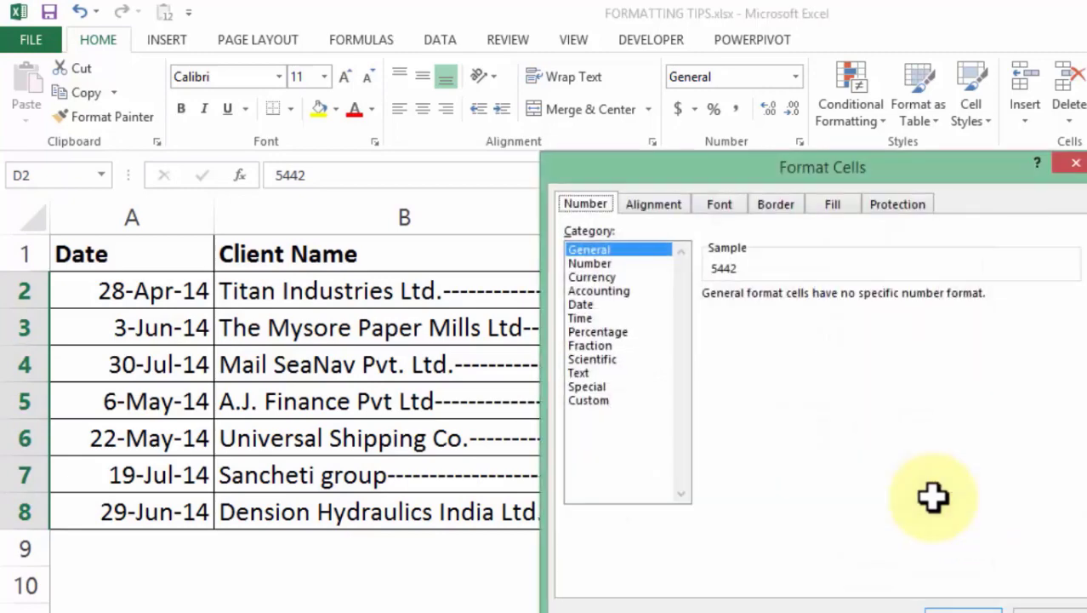
left_click(589, 400)
double_click(760, 311)
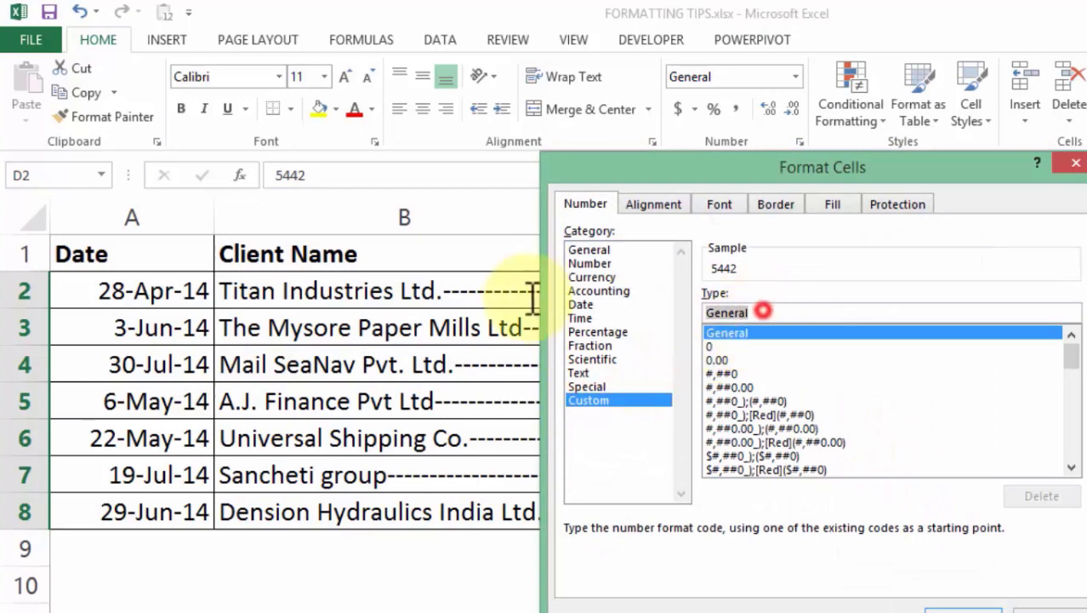
key("BackSpace")
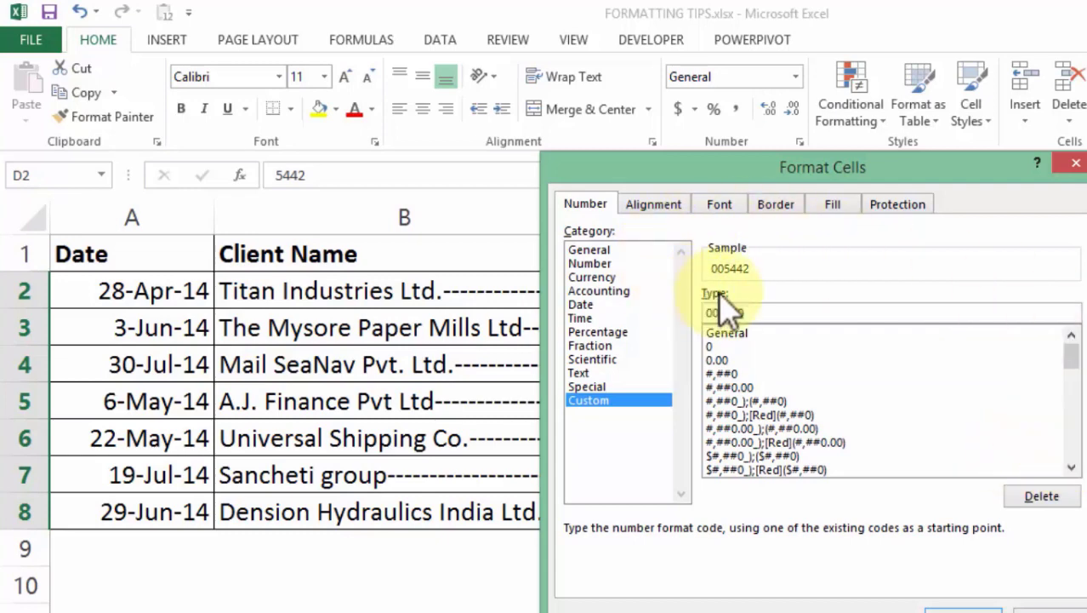
left_click_drag(747, 213, 965, 279)
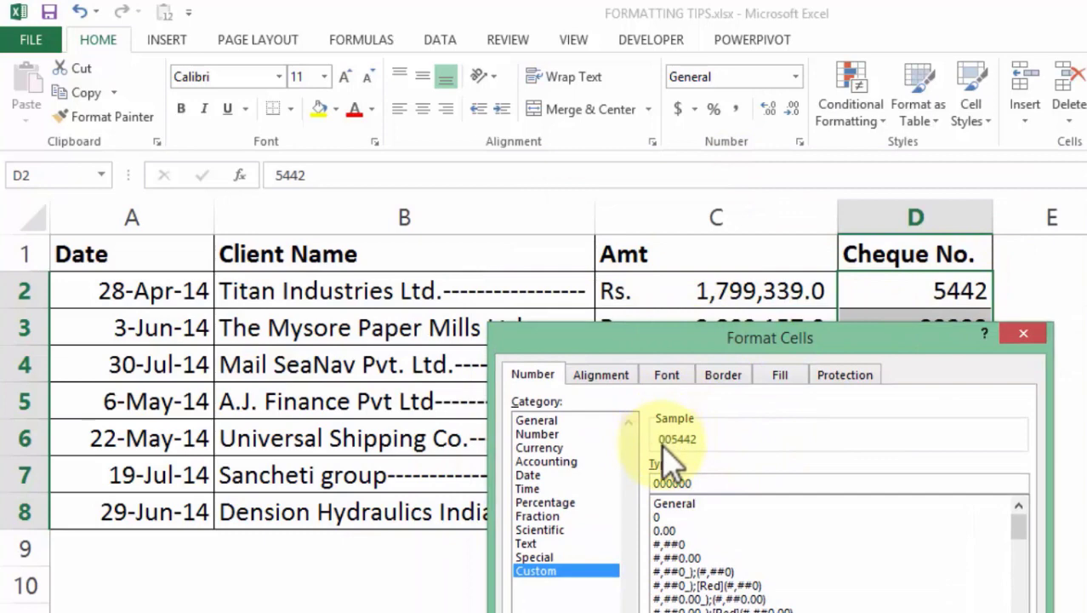
left_click_drag(677, 340, 592, 135)
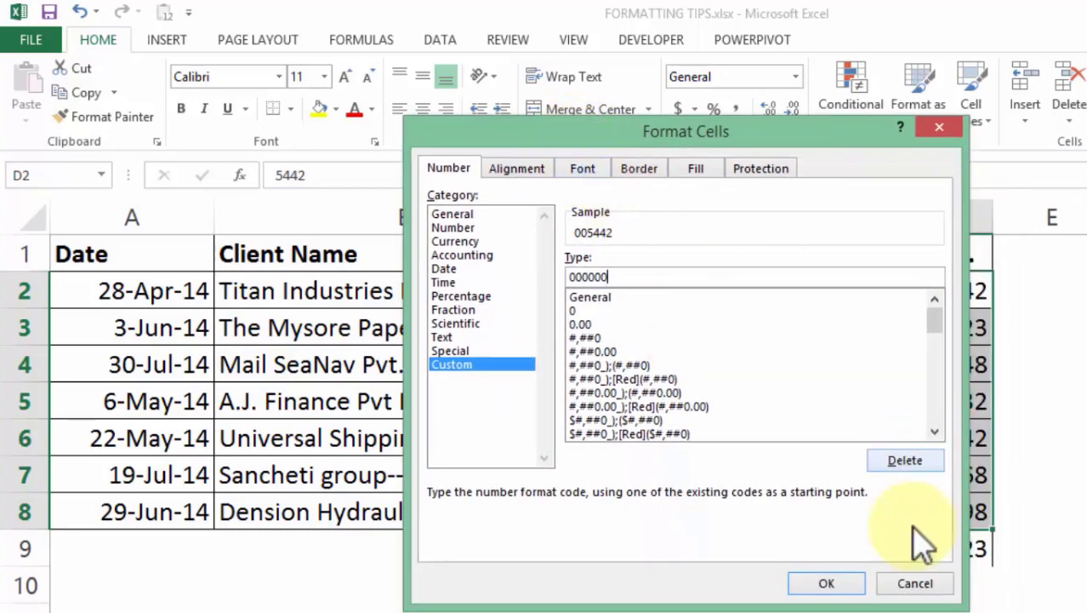
left_click(839, 584)
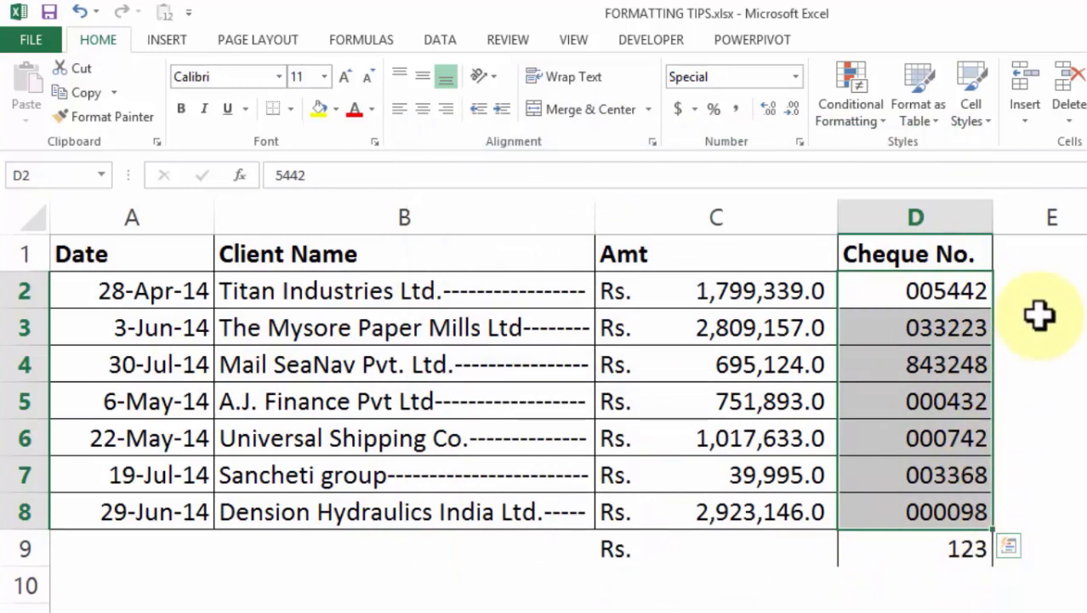
left_click(1039, 289)
type("=le")
key("Tab")
left_click(959, 290)
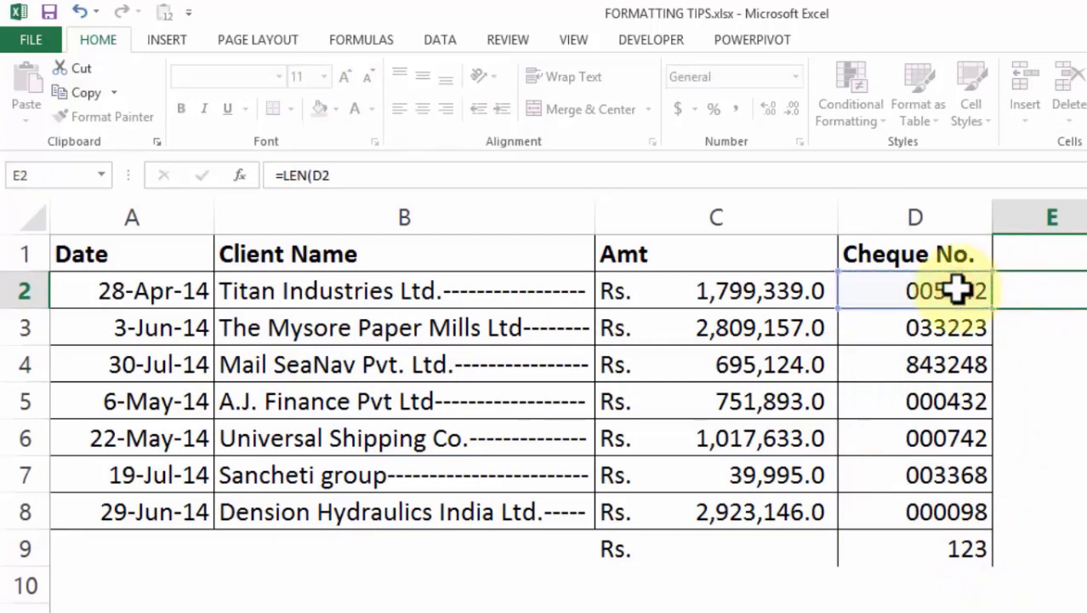
key("Return")
left_click(947, 293)
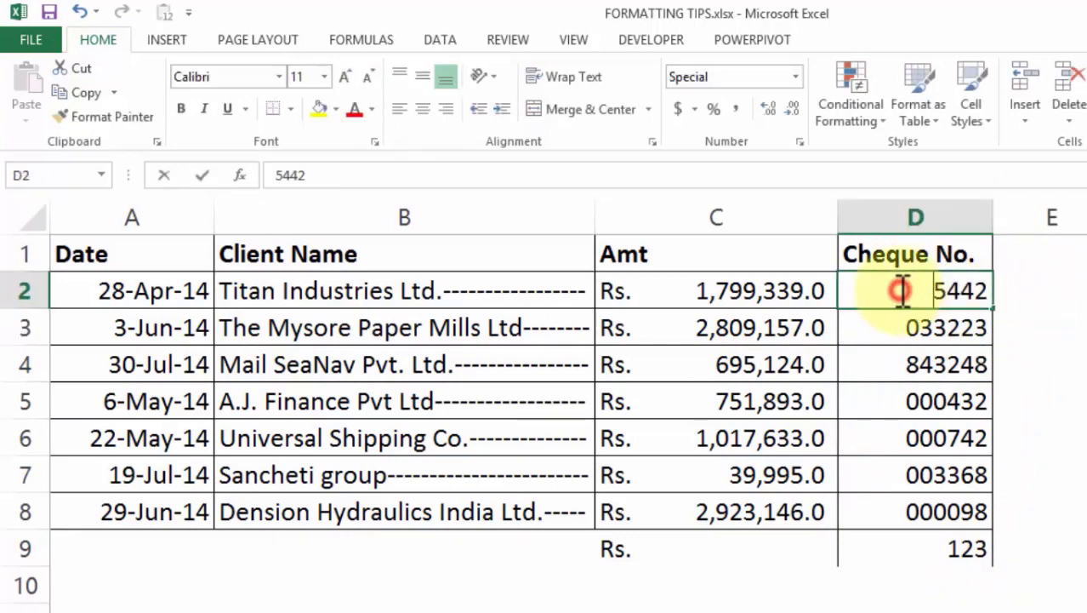
double_click(902, 290)
key("Return")
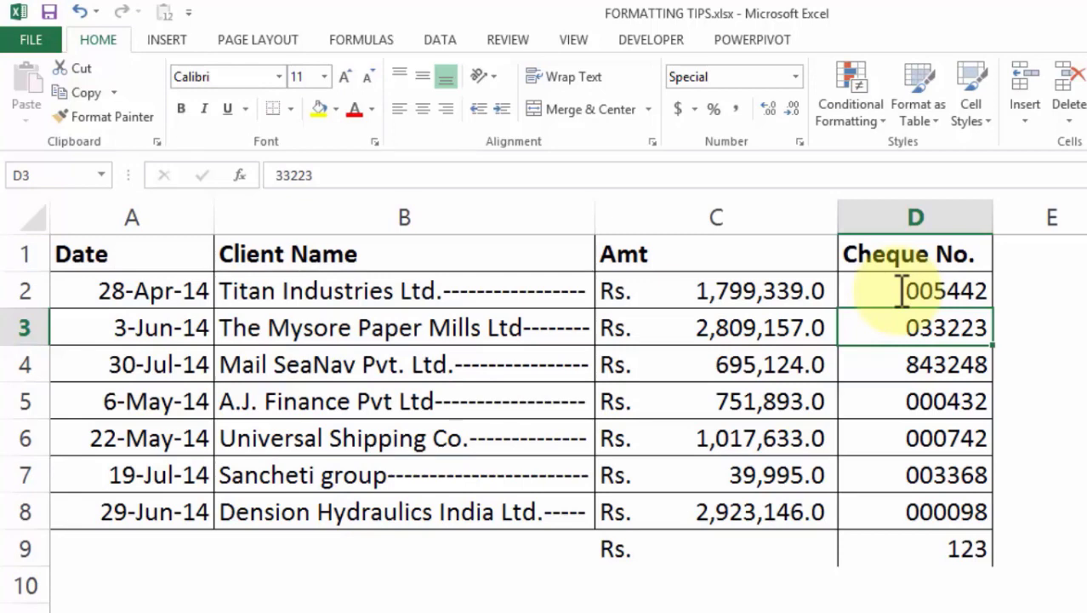